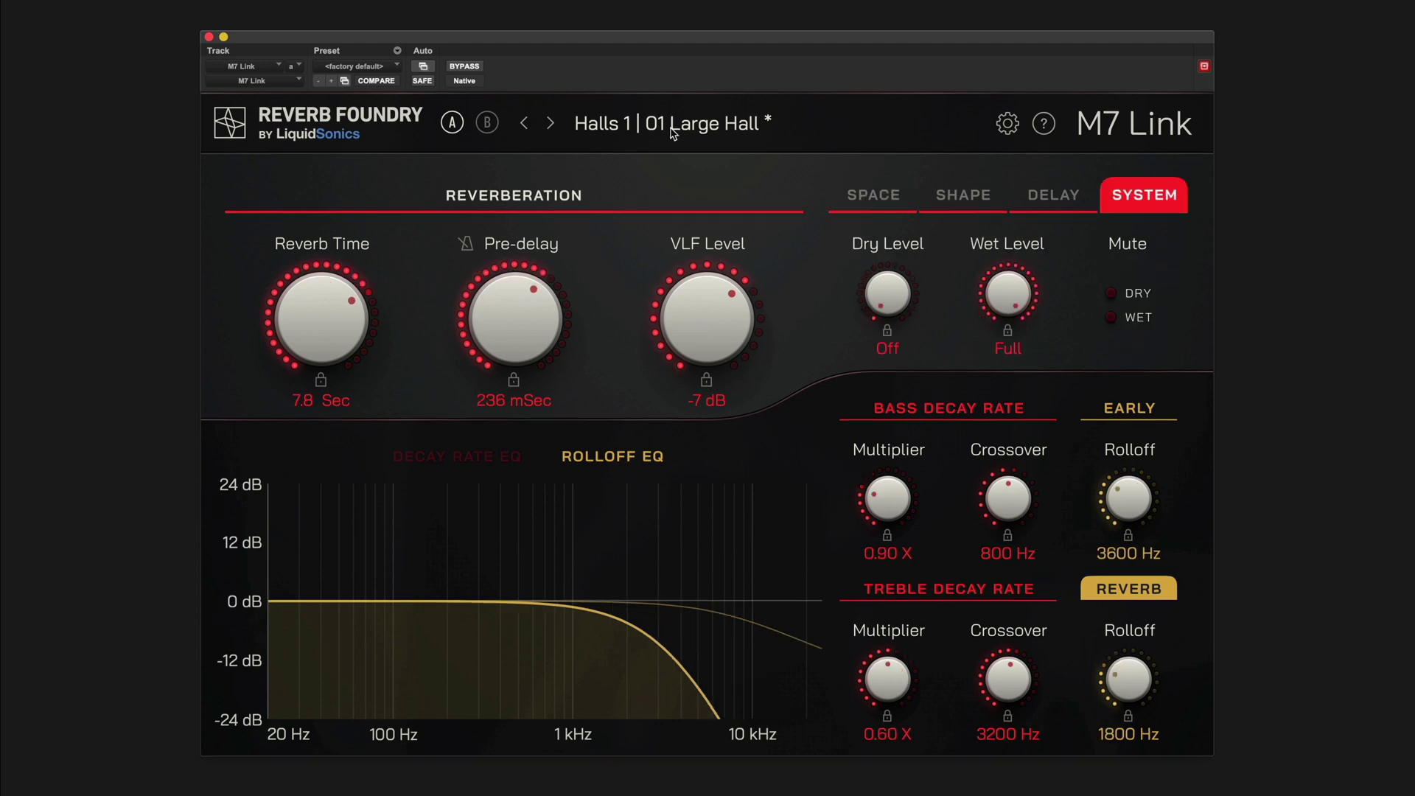
Browse the preset list, then sync the Large Hall pre-delay to the session tempo.
{"action": "left_click", "coordinate": [672, 126]}
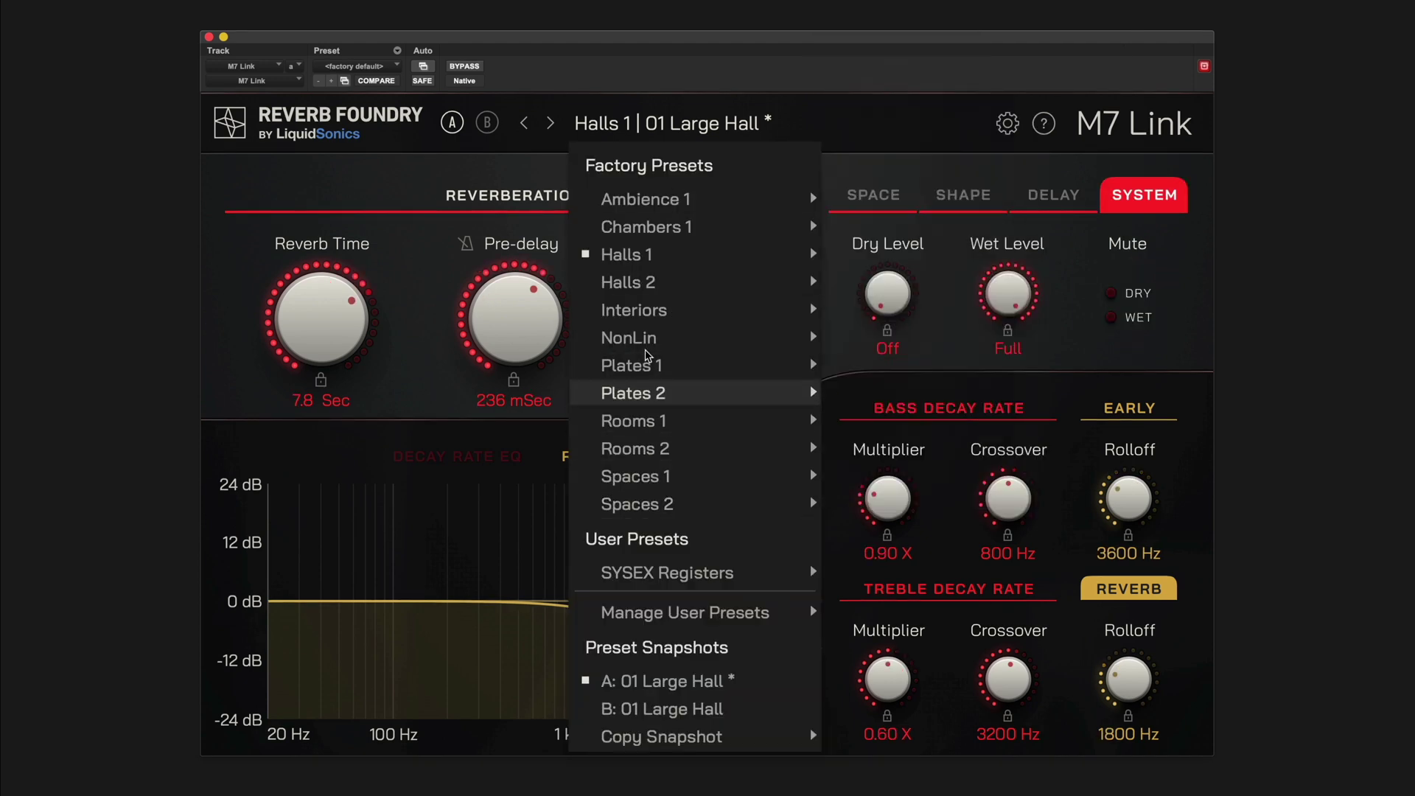
{"action": "mouse_move", "coordinate": [701, 258]}
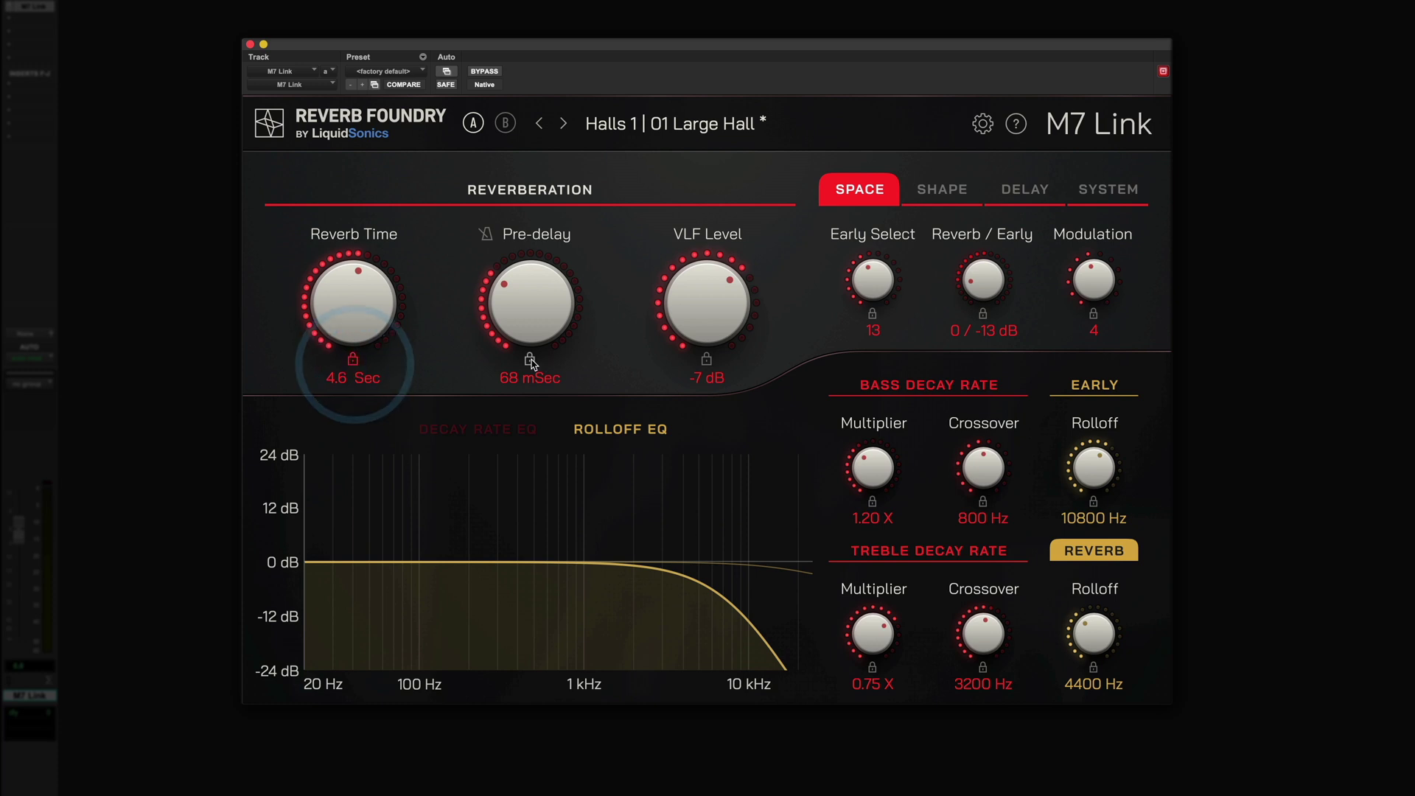
{"action": "left_click", "coordinate": [492, 237]}
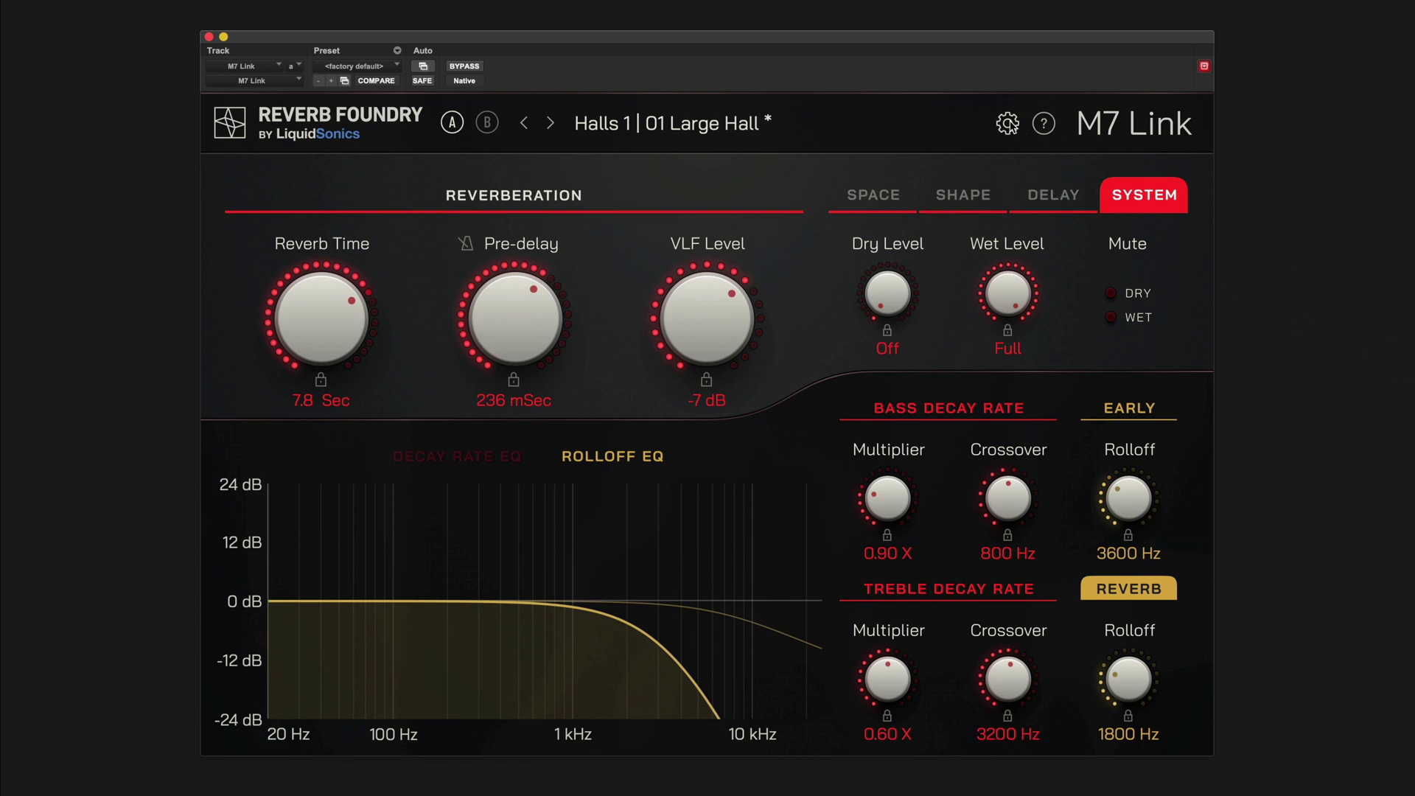
Connect M7 Link to the mioXC MIDI device from the settings menu.
{"action": "left_click", "coordinate": [1009, 124]}
{"action": "left_click", "coordinate": [1049, 302]}
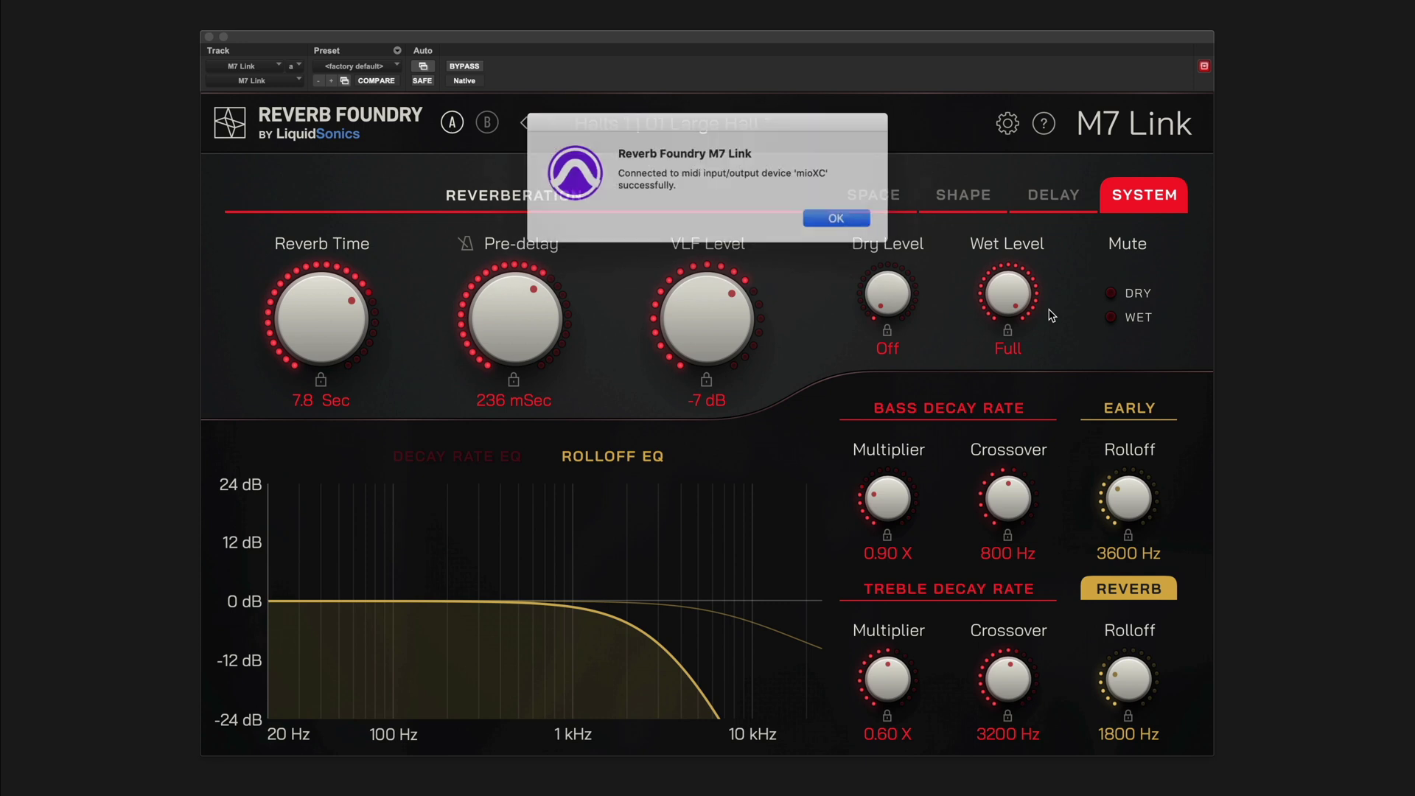
{"action": "left_click", "coordinate": [843, 218]}
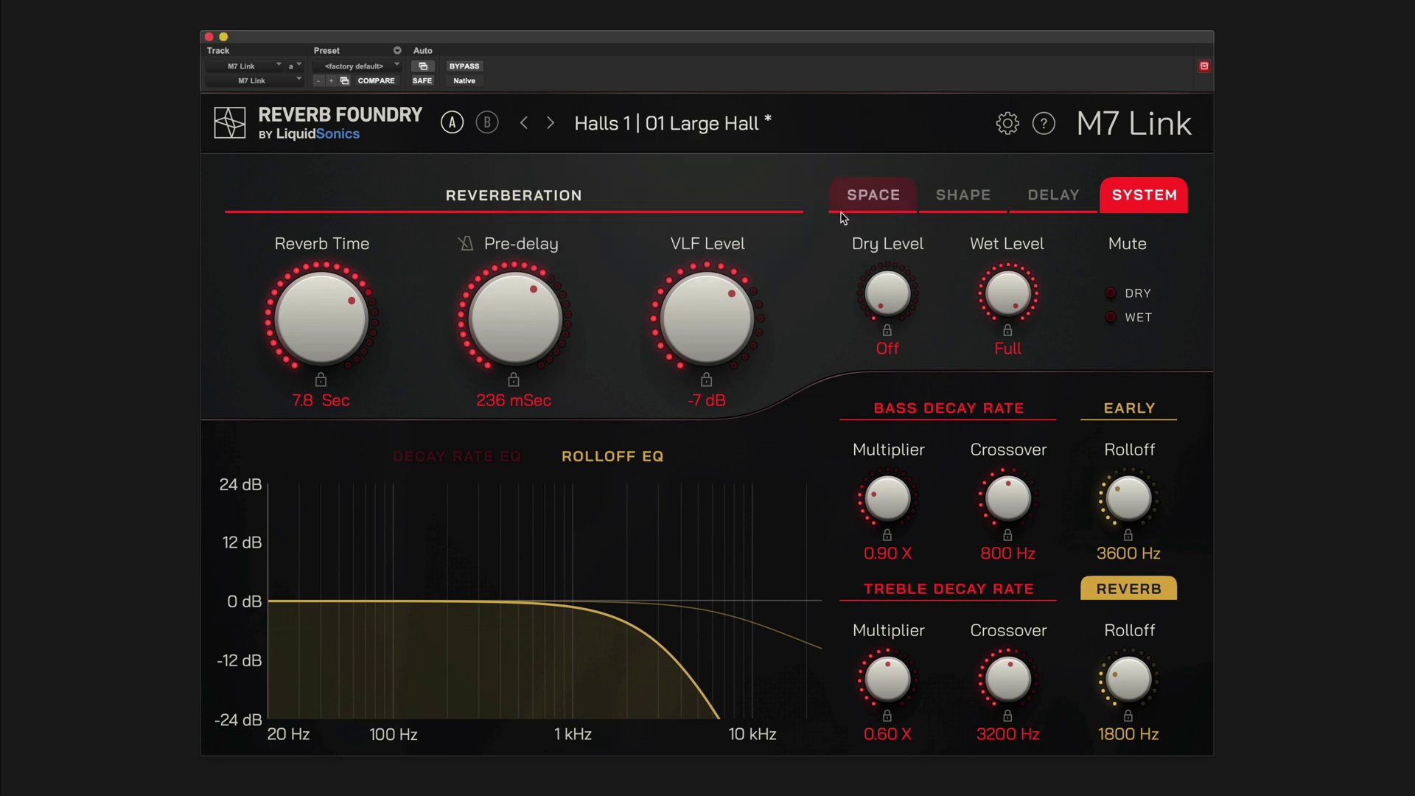
Load 01 Large Hall from Halls 1, step forward to 03 Small Hall, and open the preset list.
{"action": "left_click", "coordinate": [673, 131]}
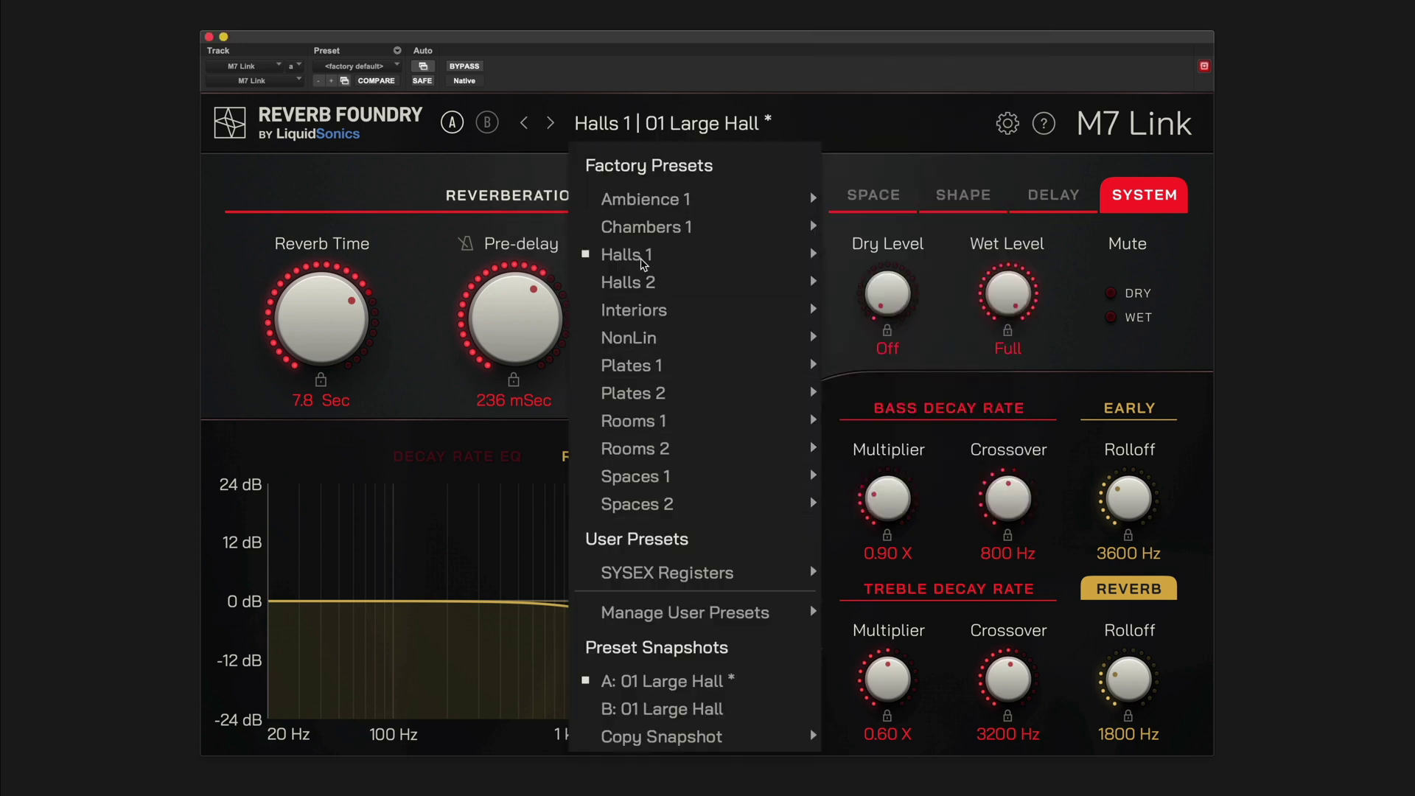
{"action": "mouse_move", "coordinate": [643, 264]}
{"action": "left_click", "coordinate": [900, 120]}
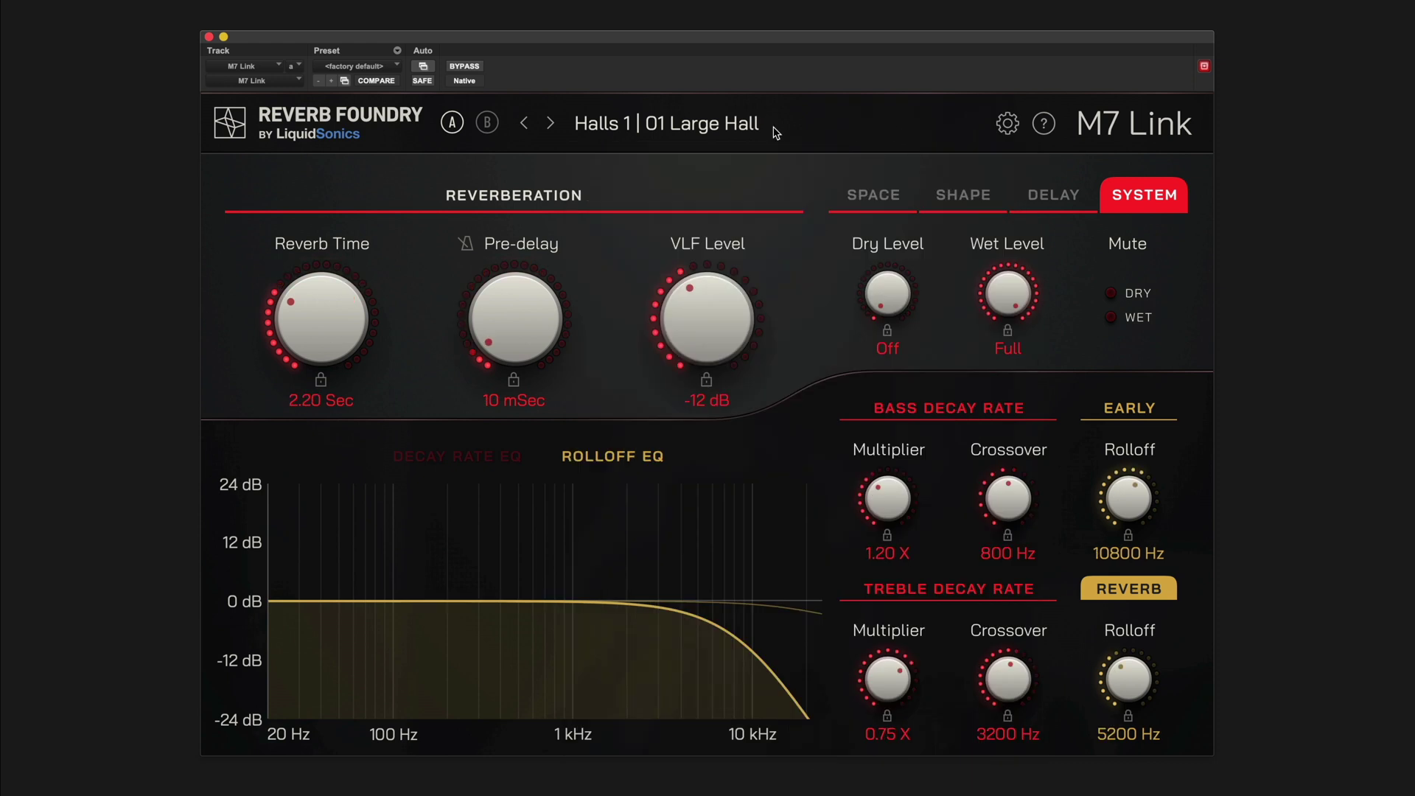
{"action": "left_click", "coordinate": [519, 125]}
{"action": "left_click", "coordinate": [551, 125]}
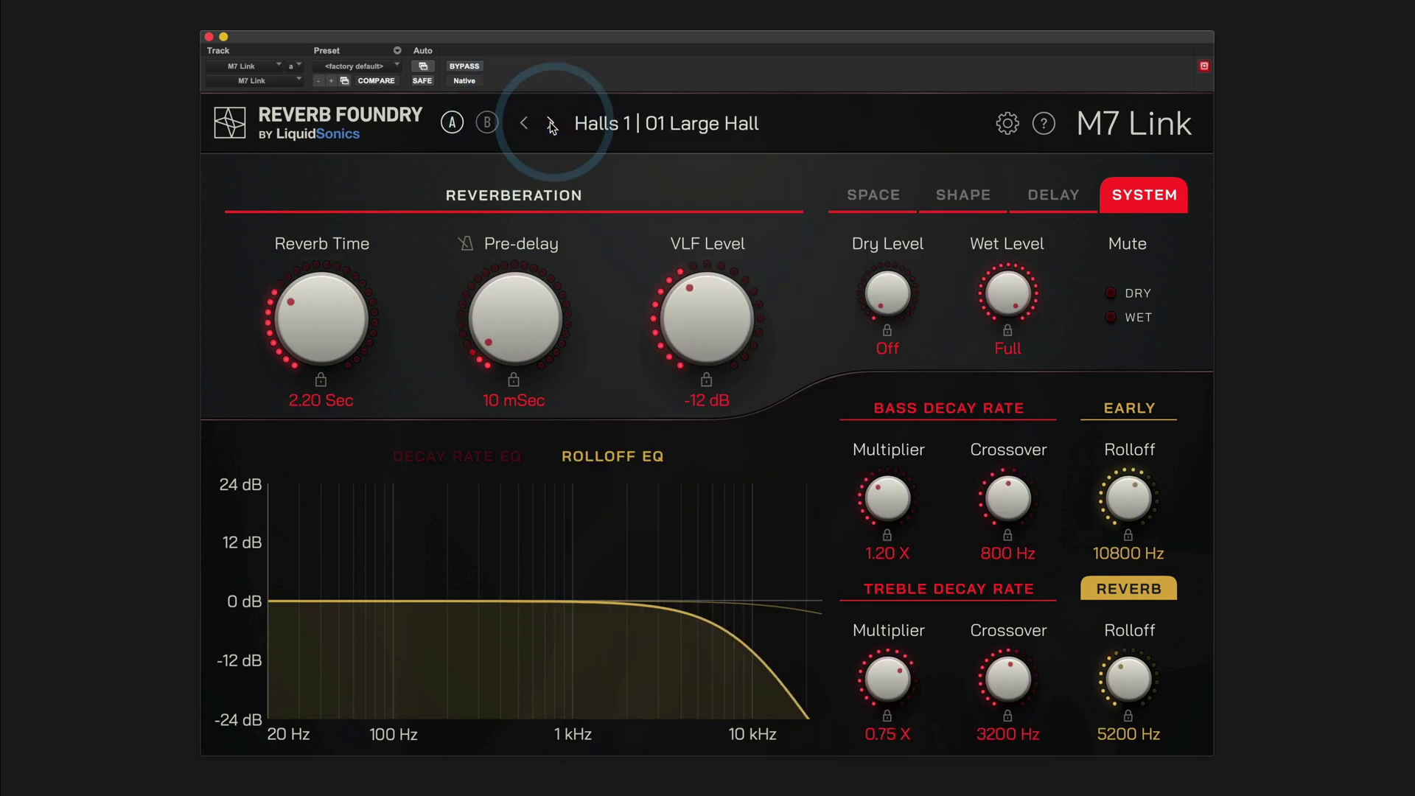
{"action": "left_click", "coordinate": [551, 124]}
{"action": "left_click", "coordinate": [623, 125]}
{"action": "mouse_move", "coordinate": [652, 729]}
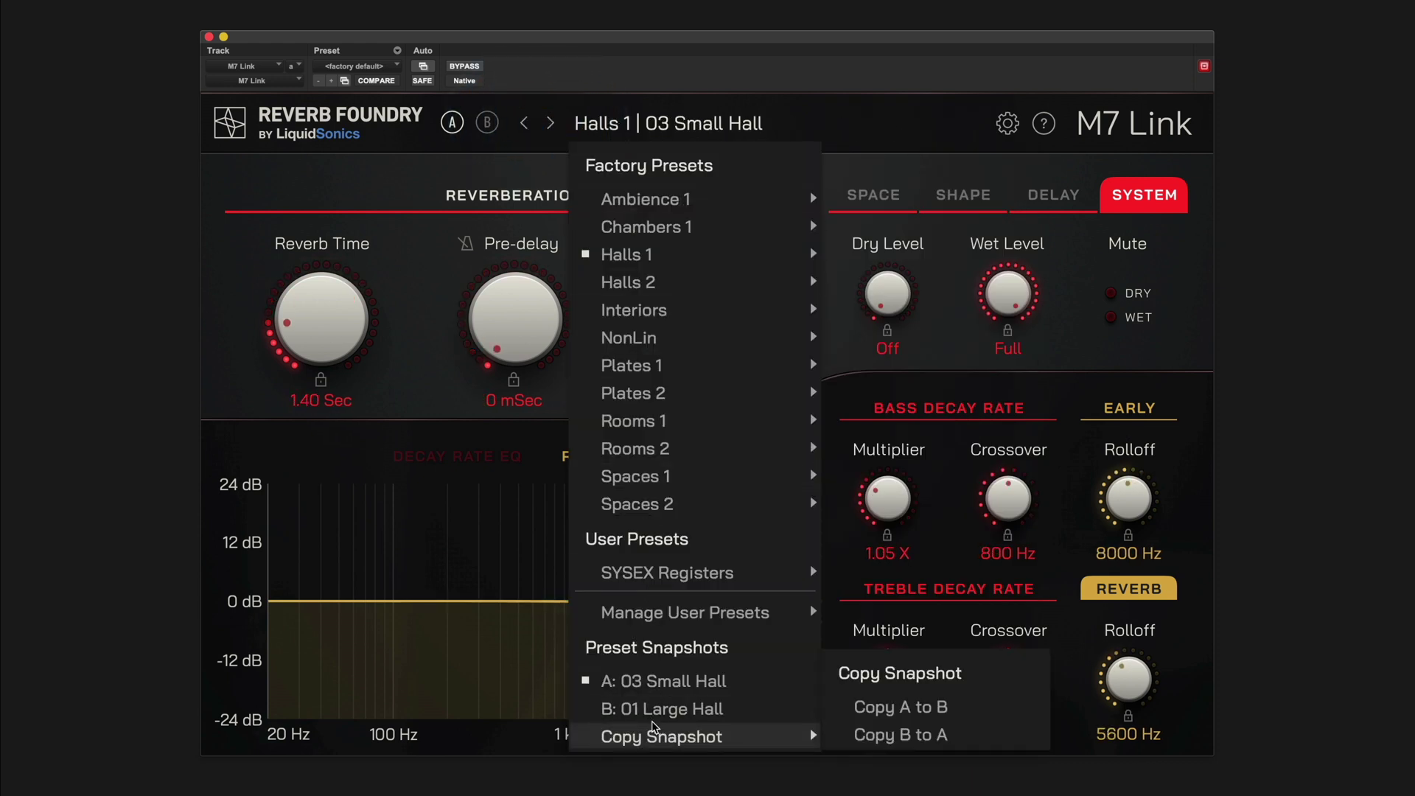
{"action": "mouse_move", "coordinate": [655, 582]}
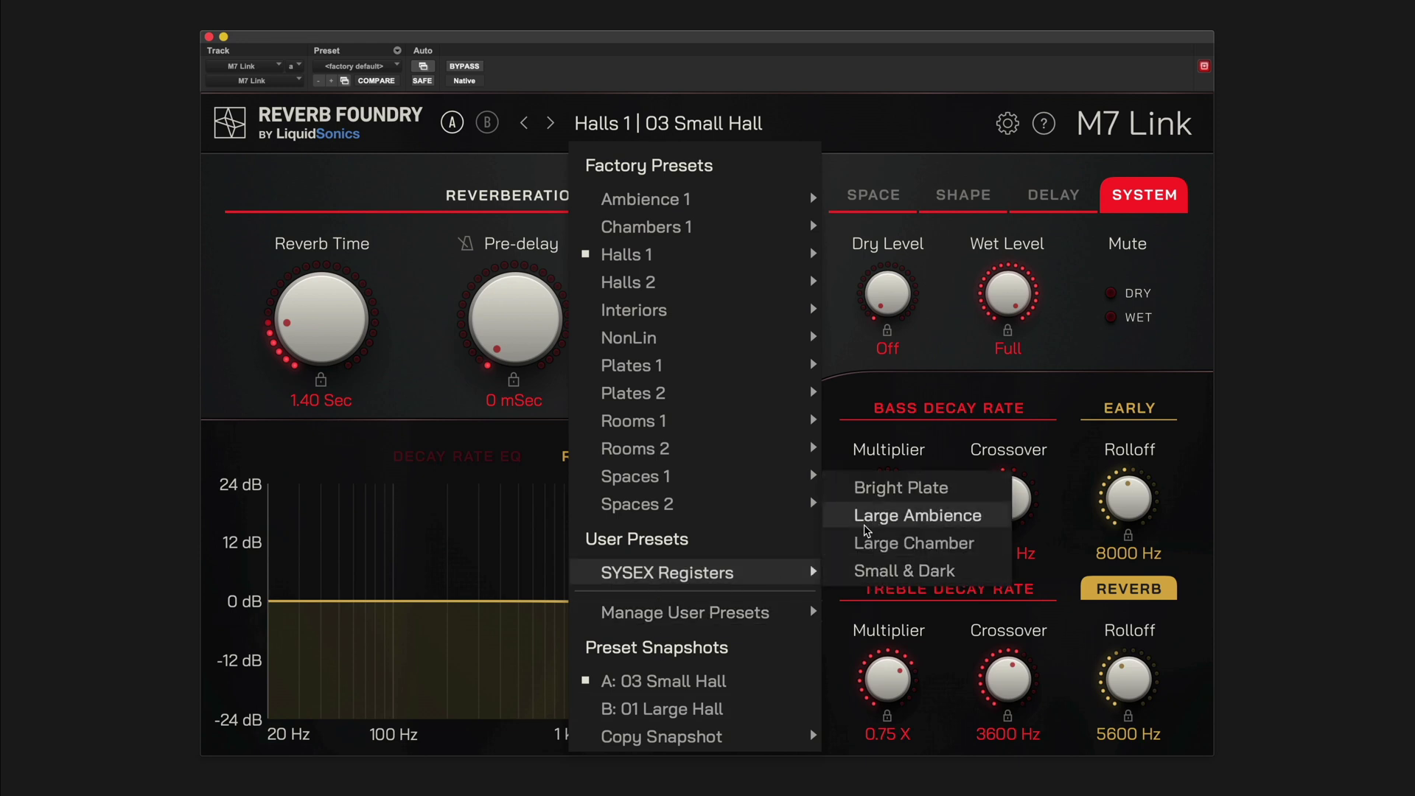
Close the preset list and toggle snapshots A and B to compare Small Hall with Large Hall.
{"action": "left_click", "coordinate": [432, 359]}
{"action": "left_click", "coordinate": [487, 122]}
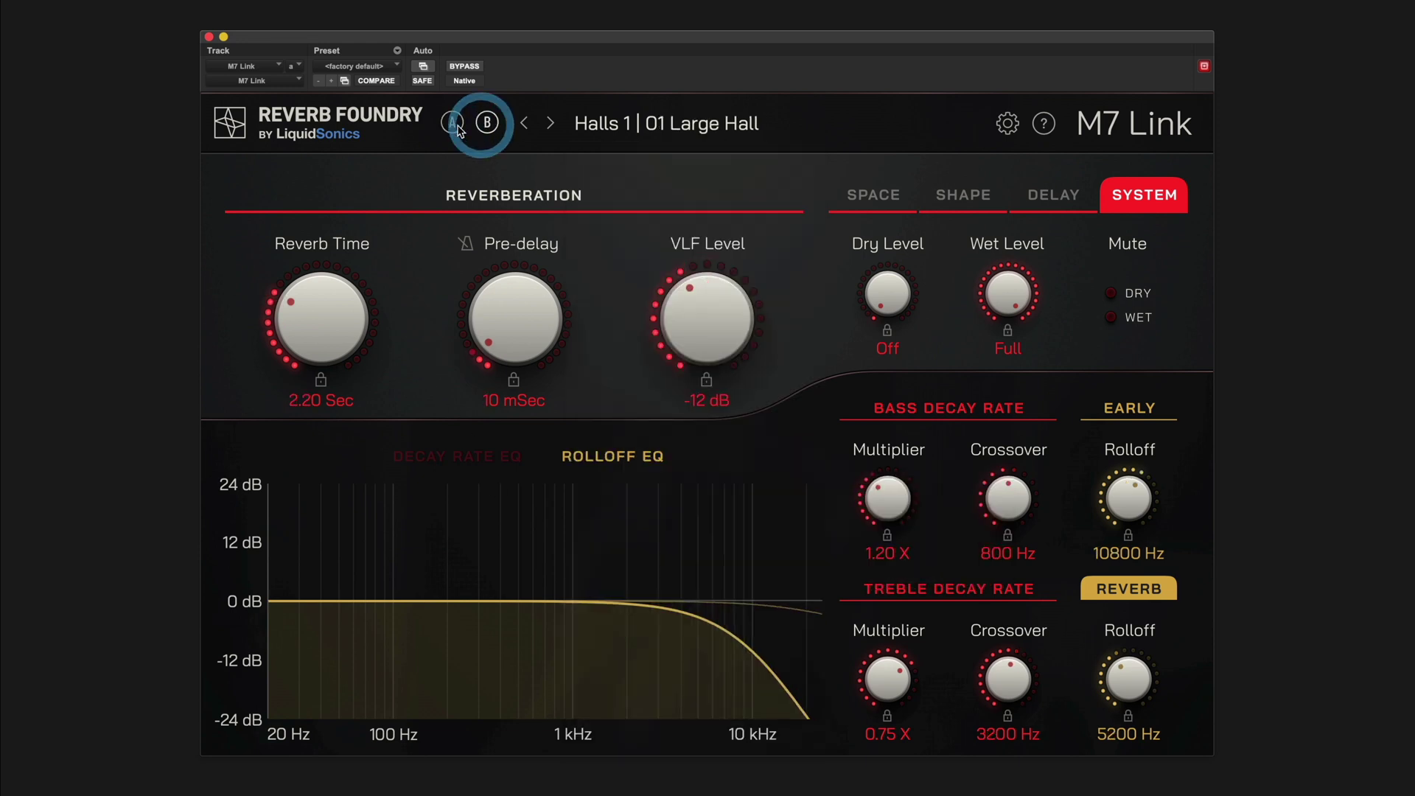
{"action": "left_click", "coordinate": [457, 129]}
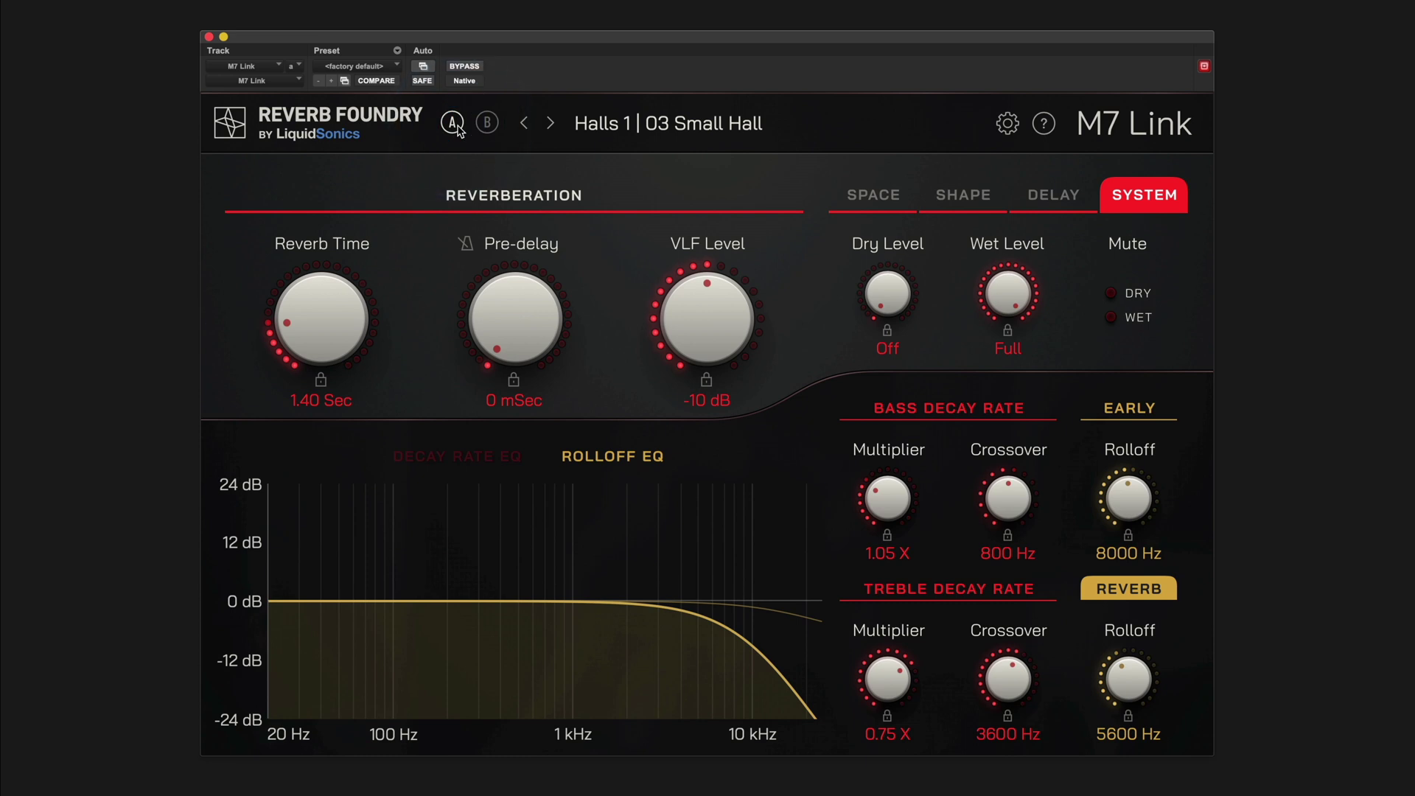
{"action": "left_click", "coordinate": [487, 129]}
Enable Interactive Assistance from the help menu and lengthen Small Hall's reverb time to 4.3 Sec.
{"action": "left_click", "coordinate": [1047, 131]}
{"action": "left_click", "coordinate": [1080, 252]}
{"action": "mouse_move", "coordinate": [739, 318]}
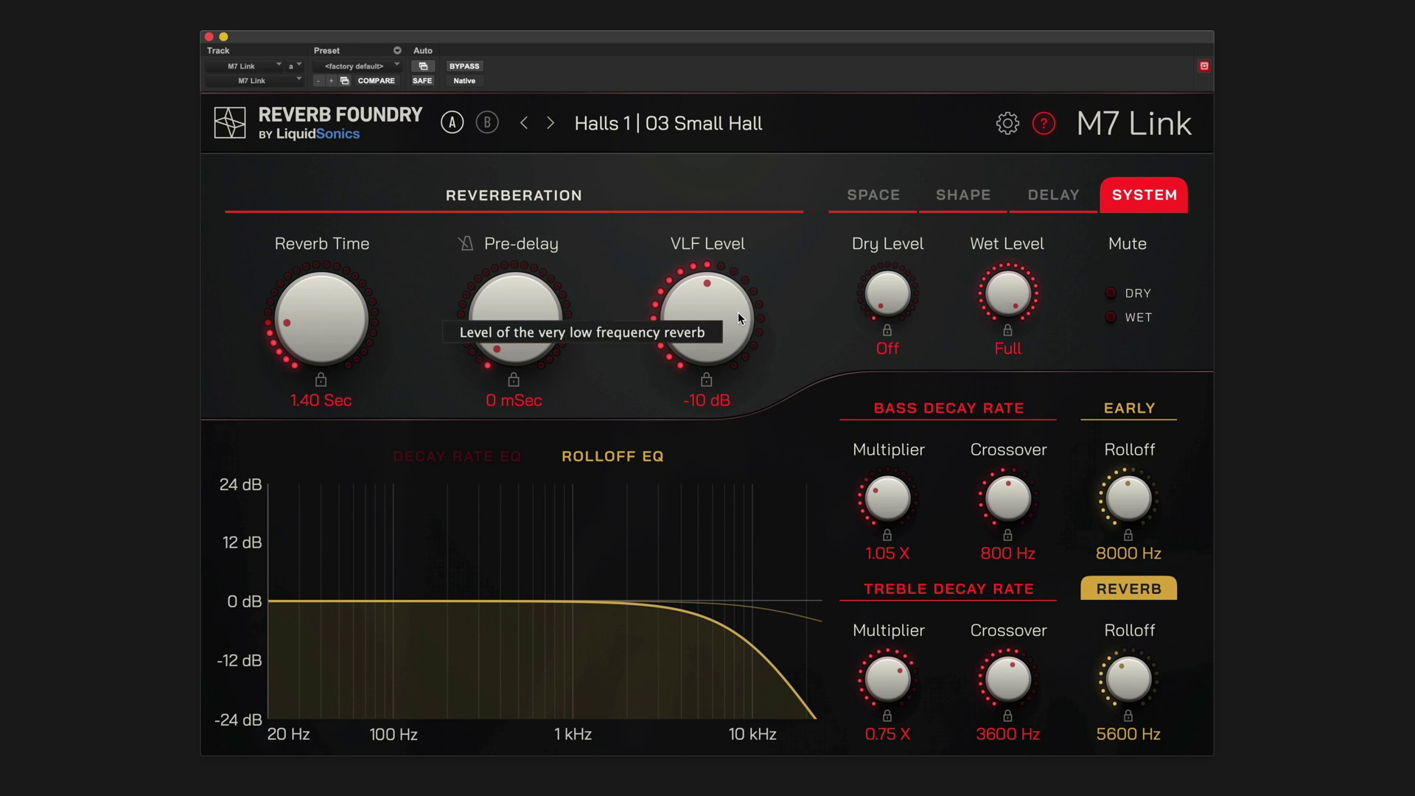
{"action": "left_click_drag", "start_coordinate": [322, 318], "coordinate": [321, 295]}
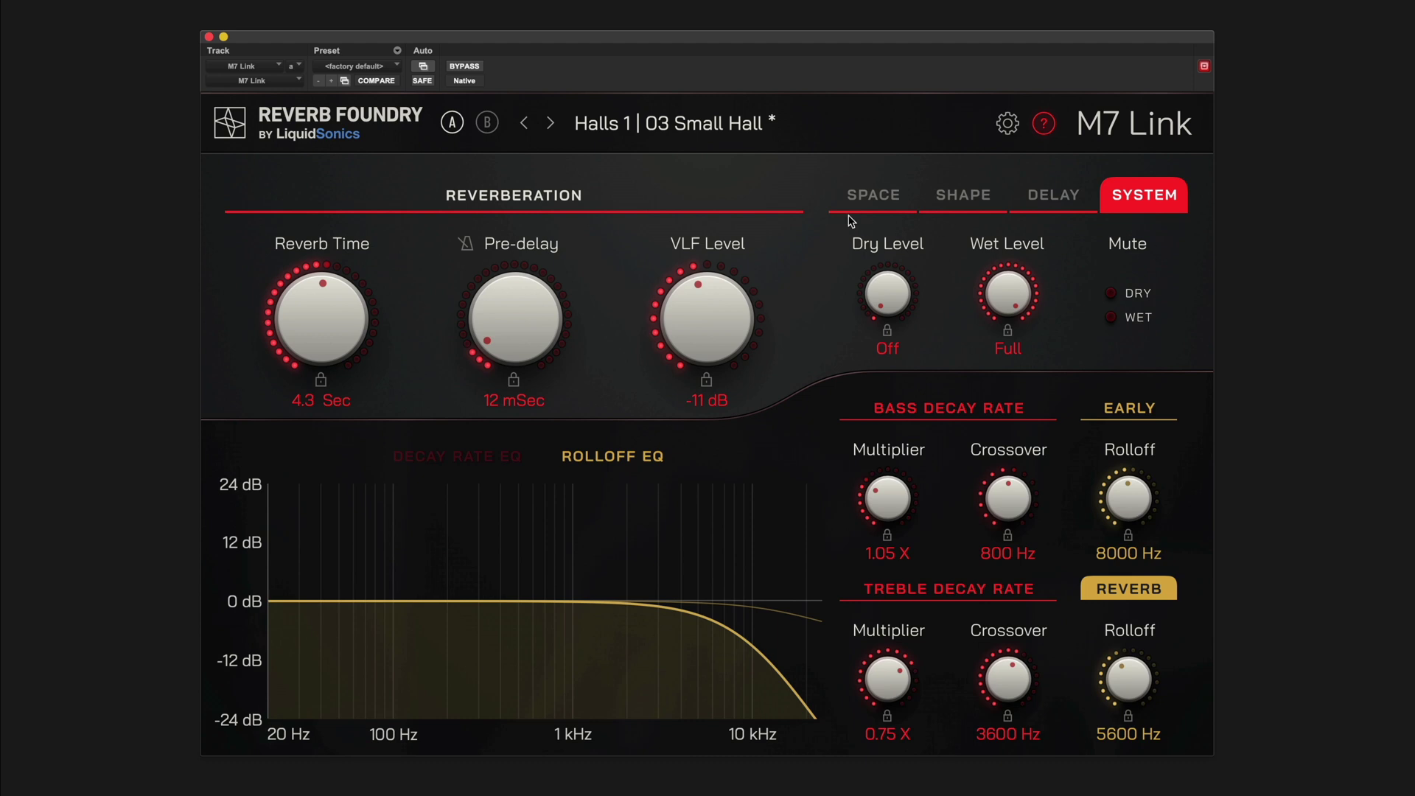
Cycle through the Space, Shape, Delay and System pages, then show the bass decay rate curve.
{"action": "left_click", "coordinate": [862, 197]}
{"action": "left_click", "coordinate": [958, 197]}
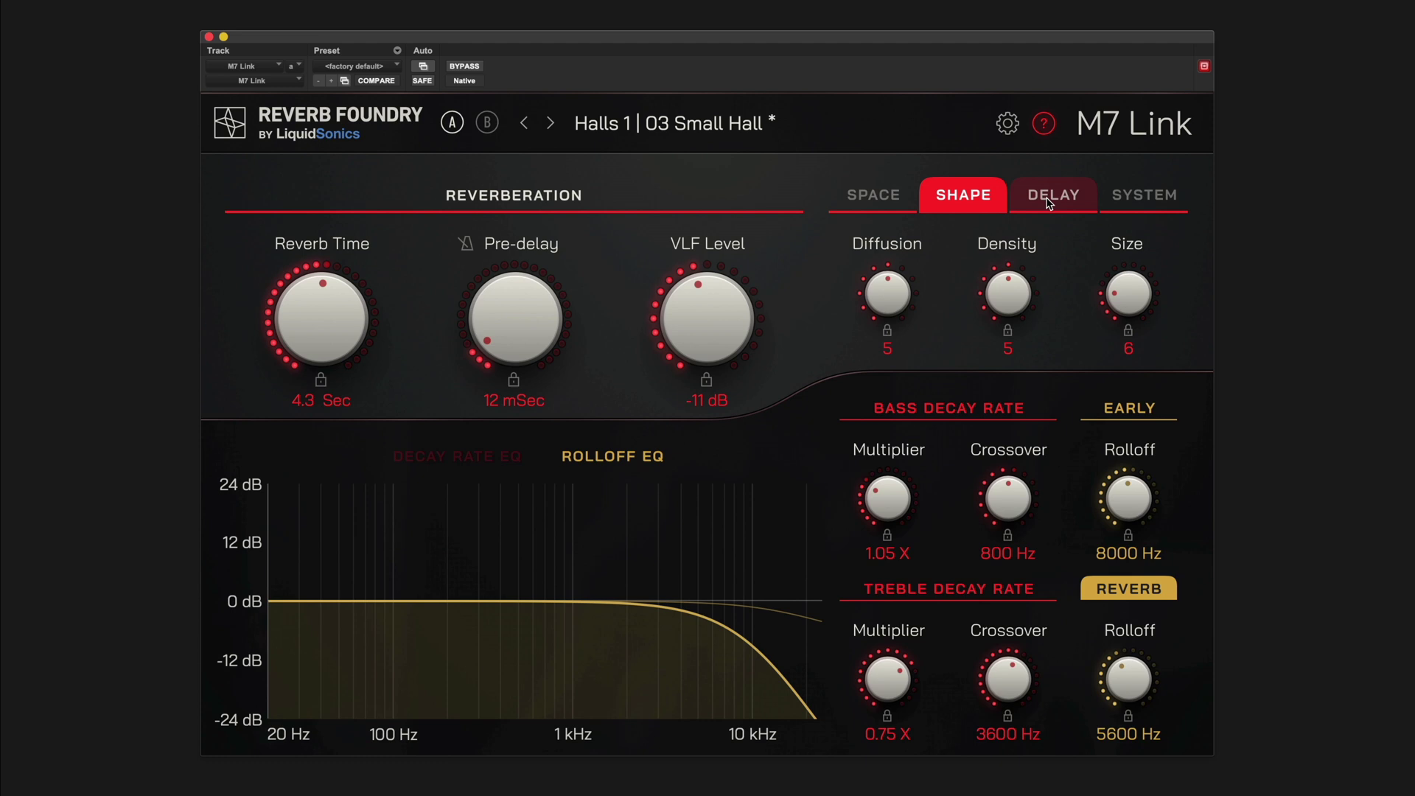
{"action": "left_click", "coordinate": [1049, 203]}
{"action": "left_click", "coordinate": [1140, 204]}
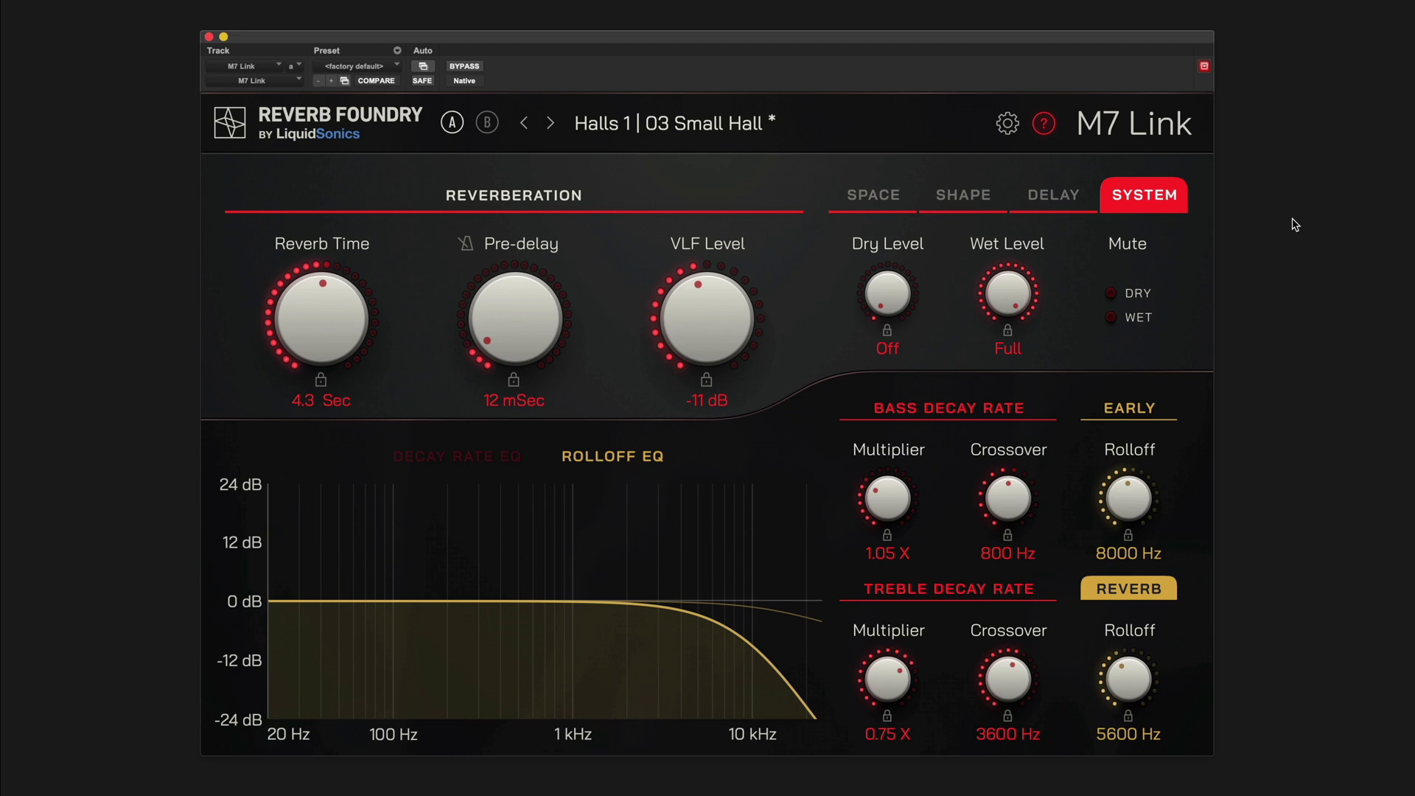
{"action": "left_click", "coordinate": [1008, 414]}
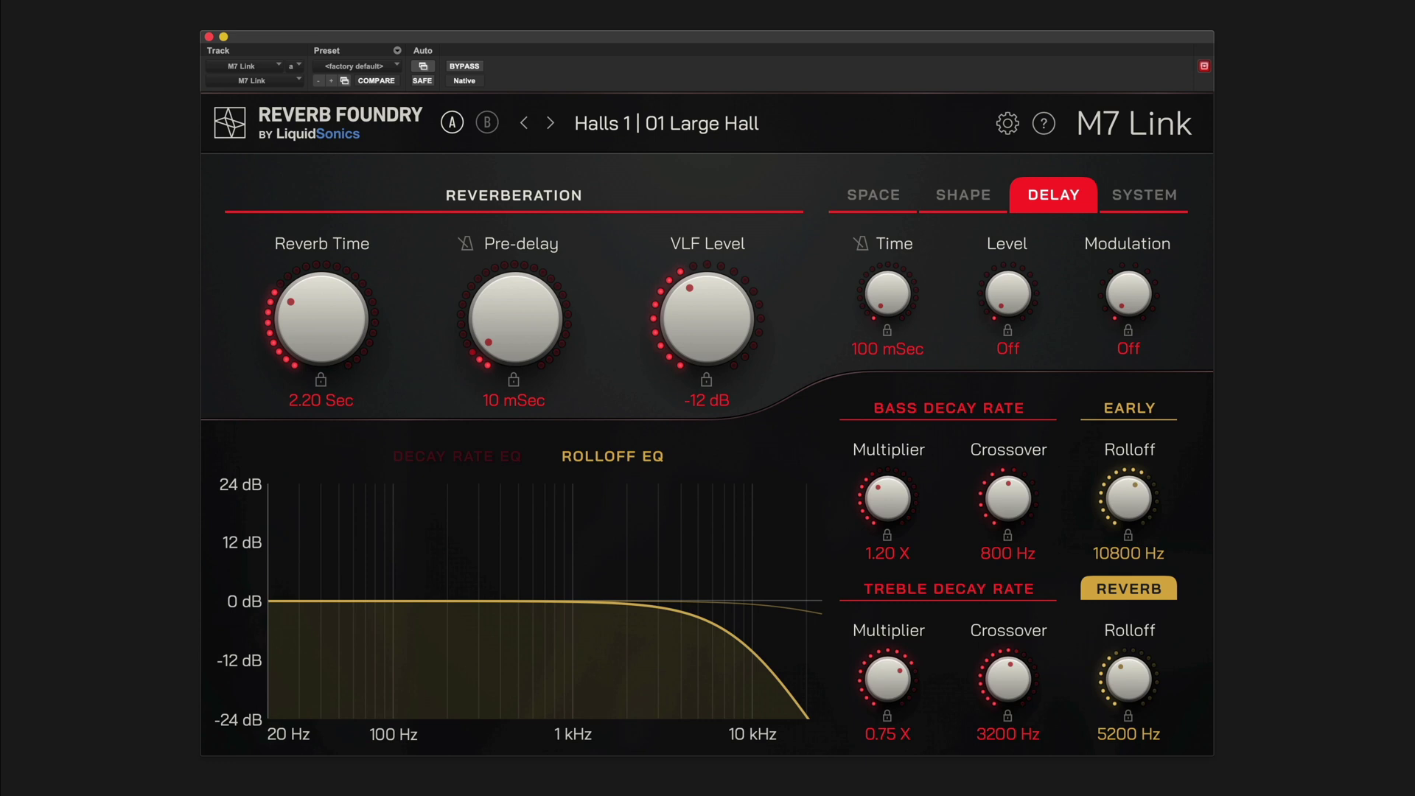
Tempo-sync pre-delay and delay time, then lock Reverb Time, Pre-delay, VLF Level, delay Time, Level and Modulation.
{"action": "left_click", "coordinate": [466, 247]}
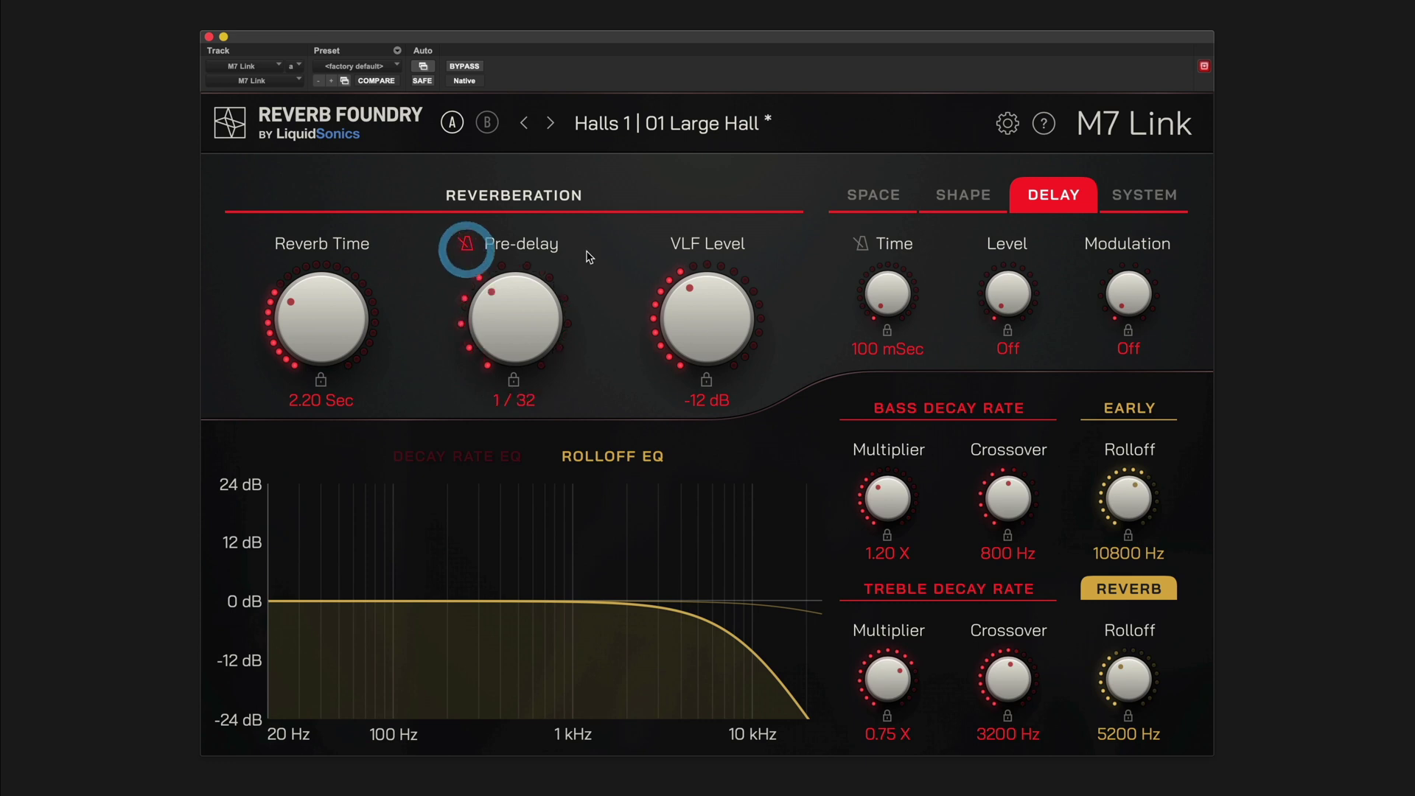
{"action": "left_click", "coordinate": [861, 244]}
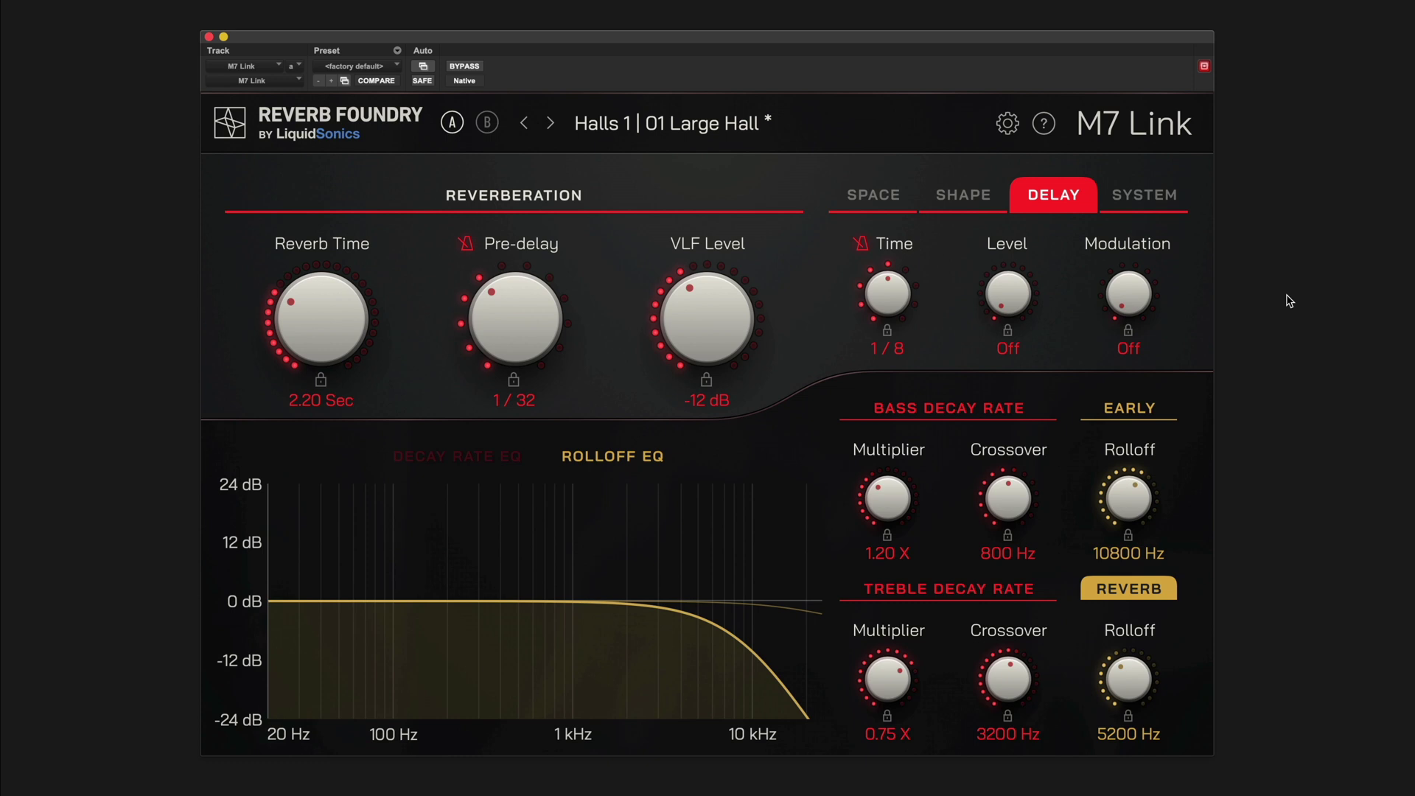
{"action": "left_click", "coordinate": [321, 380]}
{"action": "left_click", "coordinate": [514, 380]}
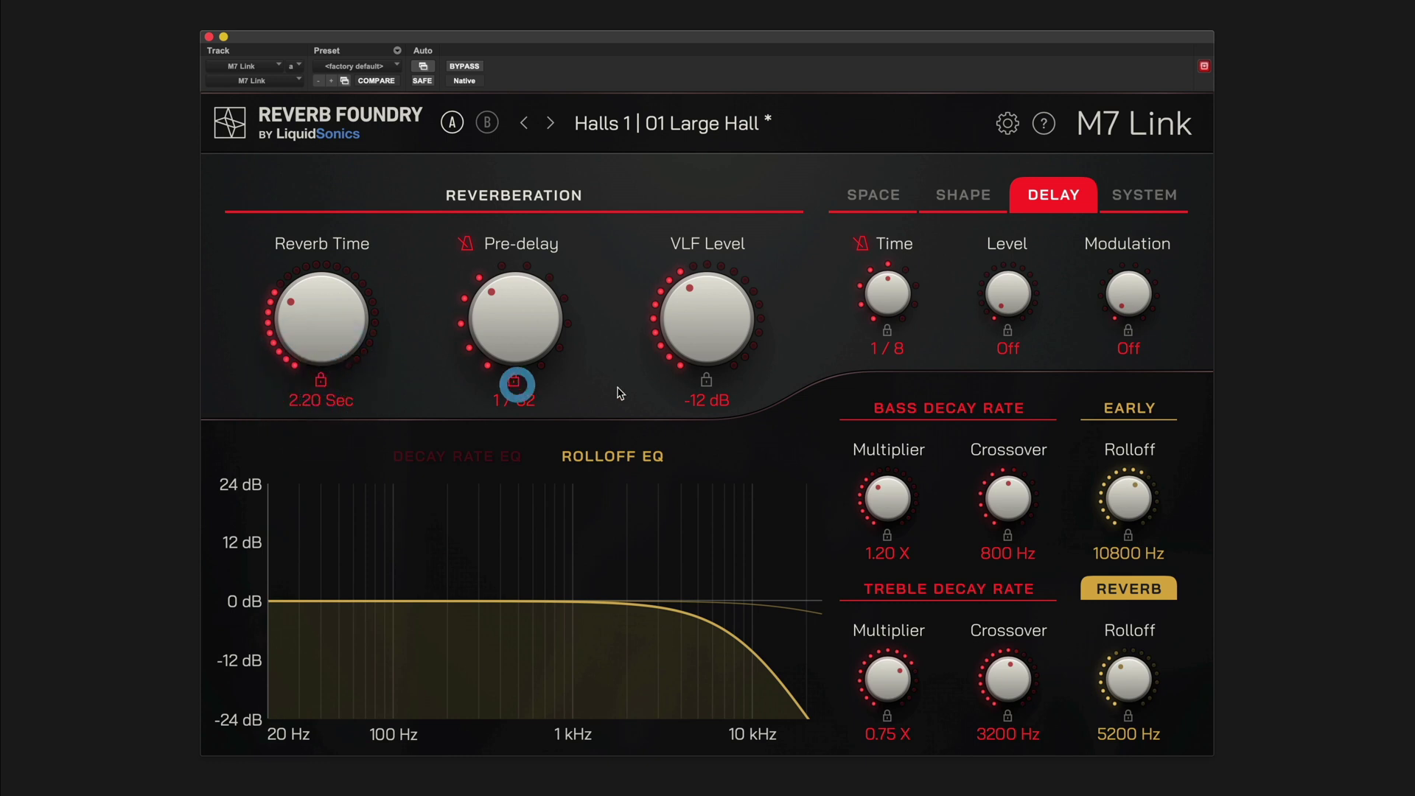
{"action": "left_click", "coordinate": [706, 381]}
{"action": "left_click", "coordinate": [888, 330]}
{"action": "left_click", "coordinate": [1008, 330]}
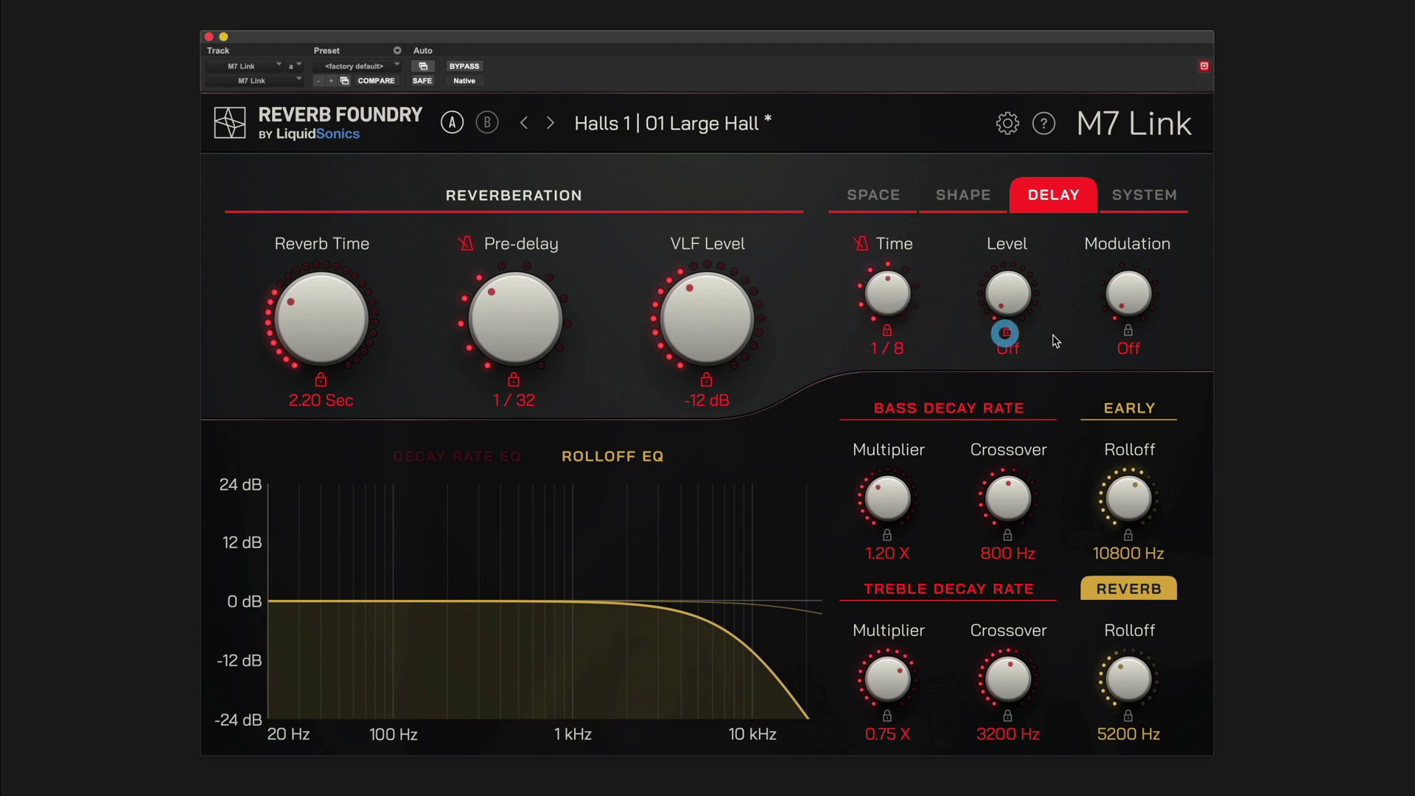
{"action": "left_click", "coordinate": [1126, 332]}
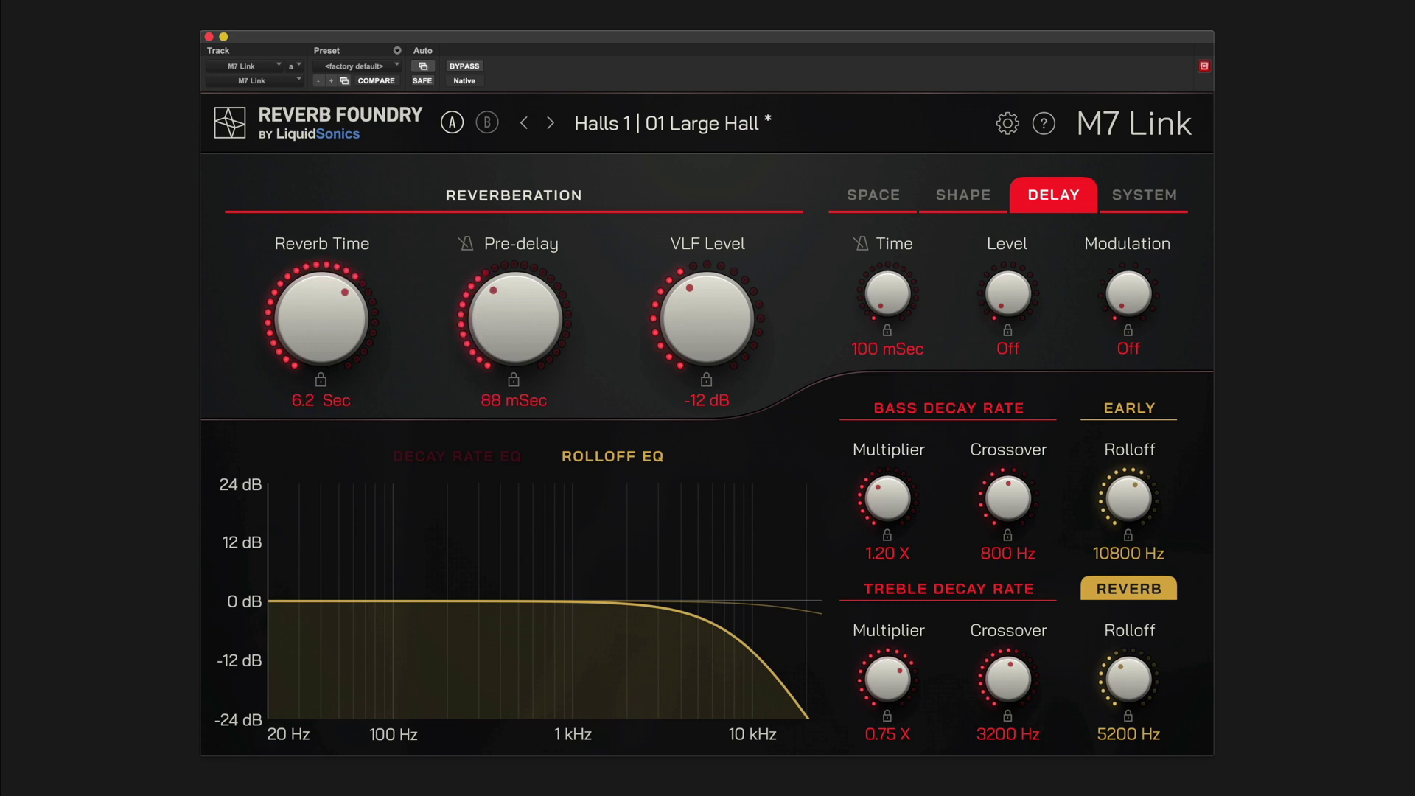
Lock Reverb Time and Pre-delay, then step through presets to 04 Large & Near.
{"action": "left_click", "coordinate": [321, 380]}
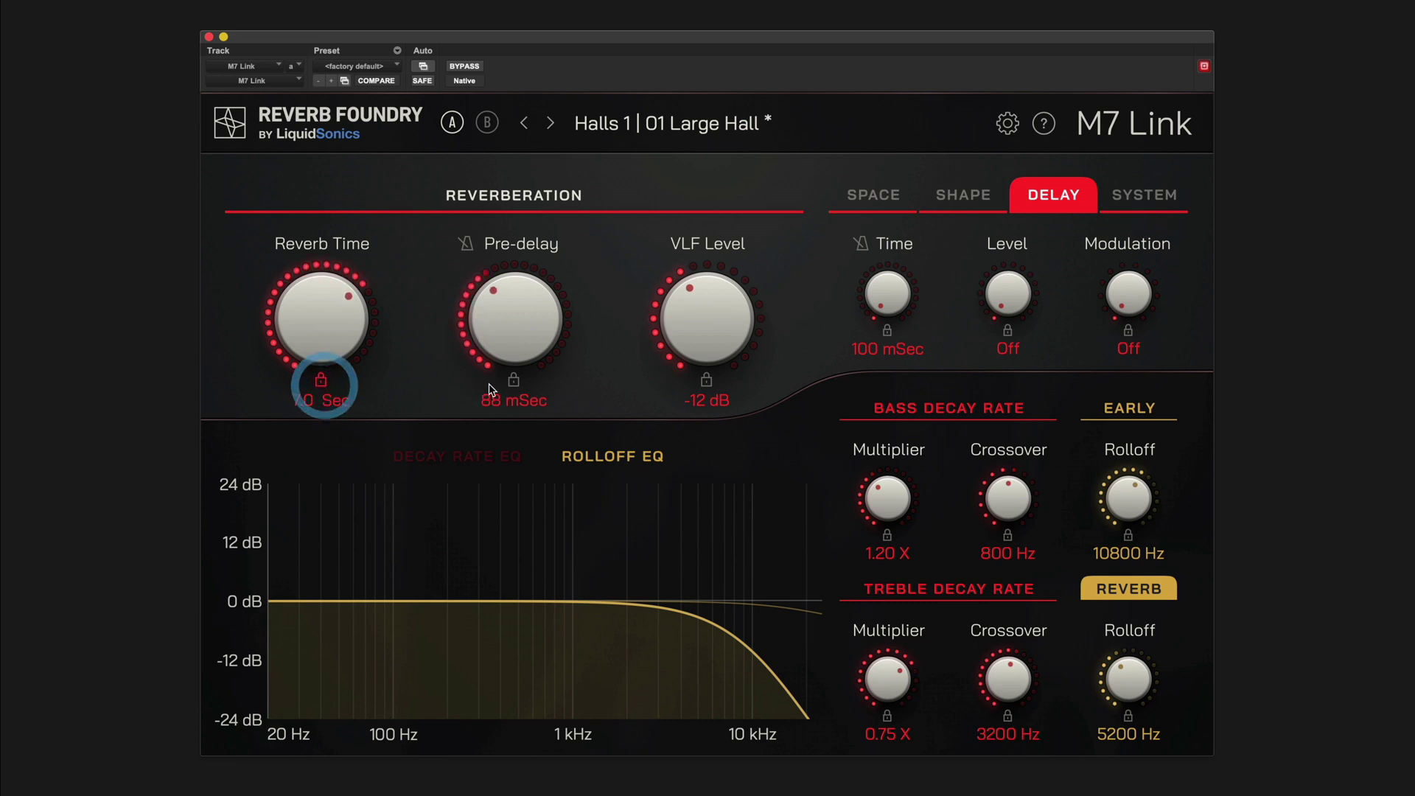
{"action": "left_click", "coordinate": [514, 379]}
{"action": "left_click", "coordinate": [550, 126]}
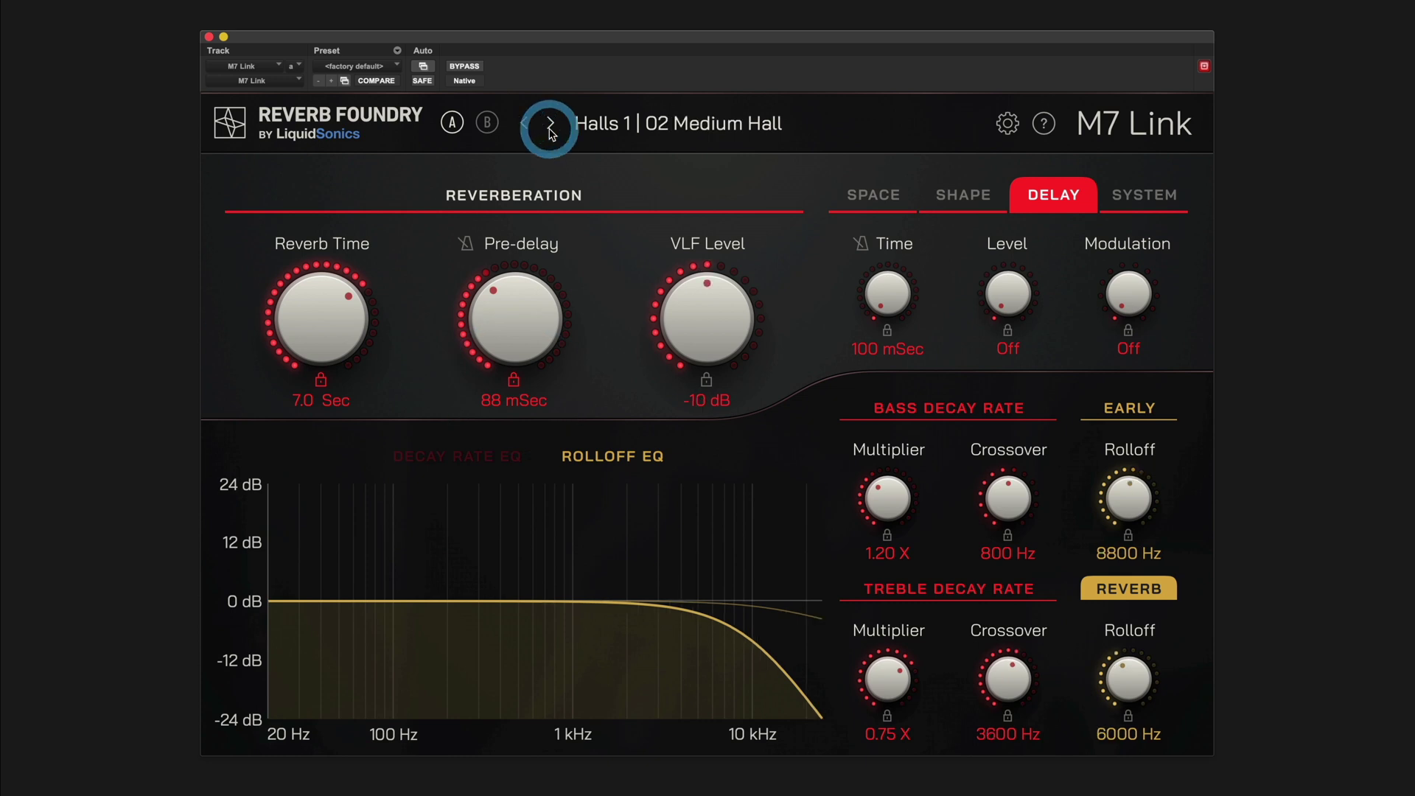
{"action": "left_click", "coordinate": [524, 124]}
{"action": "left_click", "coordinate": [551, 123]}
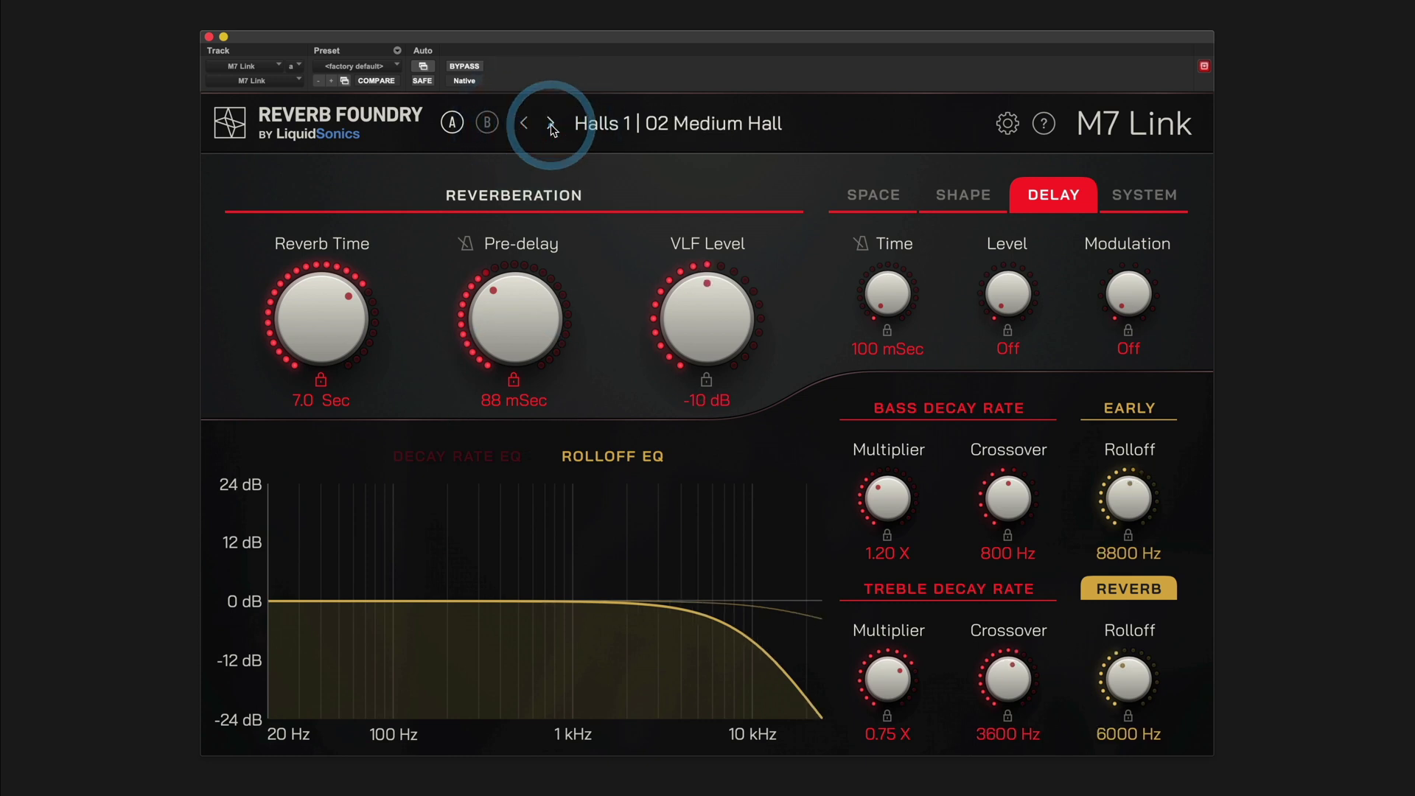
{"action": "left_click", "coordinate": [551, 123]}
{"action": "left_click", "coordinate": [551, 123]}
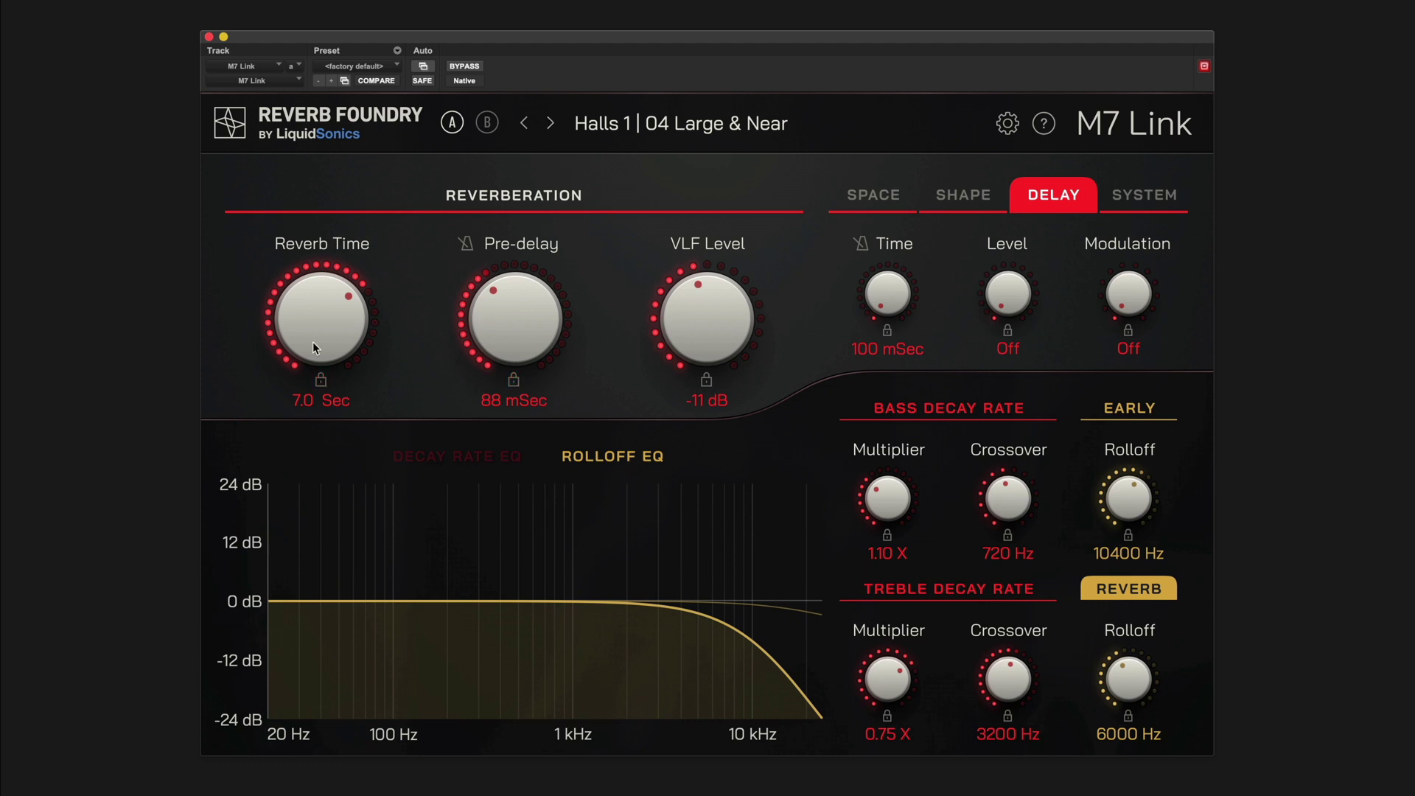
Toggle the Pre-delay and VLF Level locks, then clear all parameter locks.
{"action": "left_click", "coordinate": [514, 380]}
{"action": "left_click", "coordinate": [706, 380]}
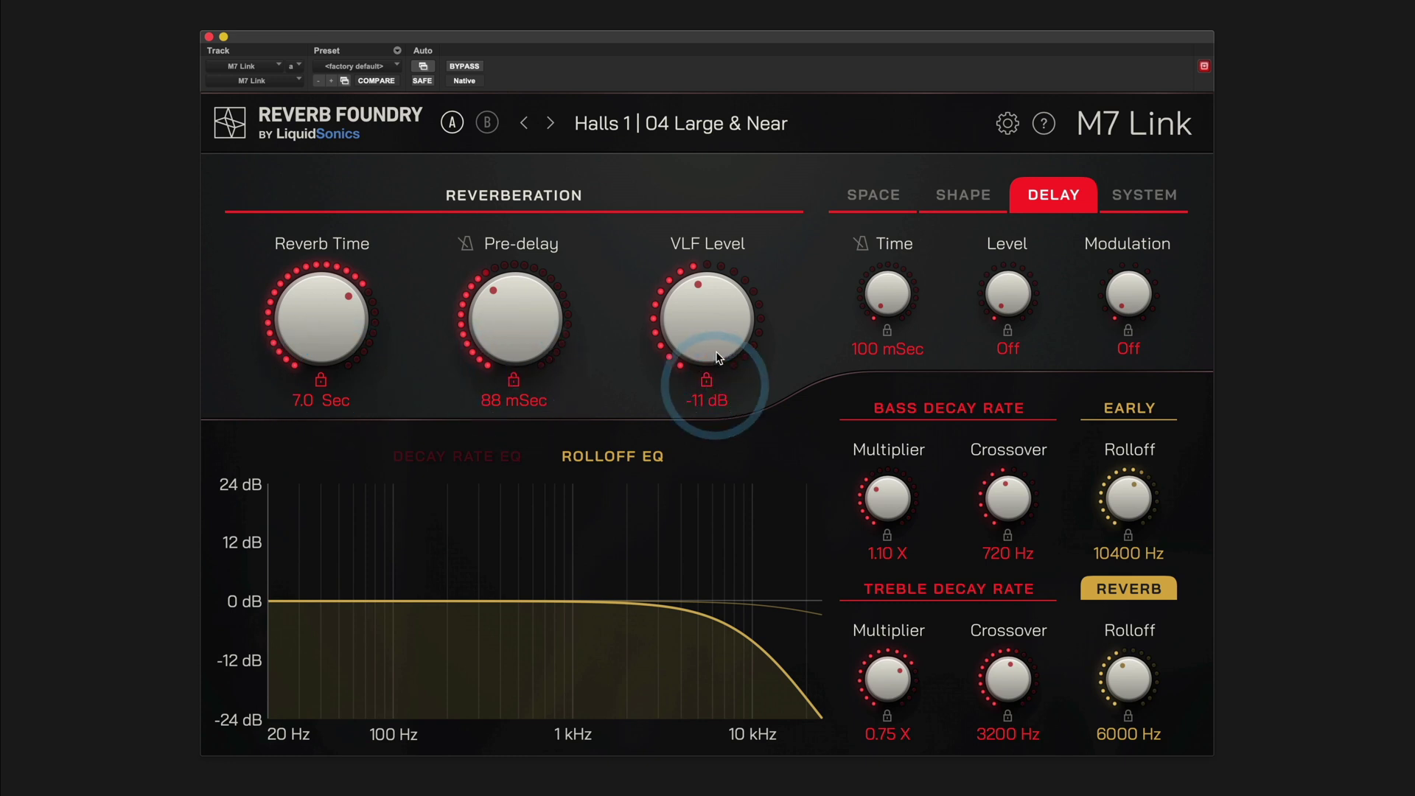
{"action": "right_click", "coordinate": [718, 358]}
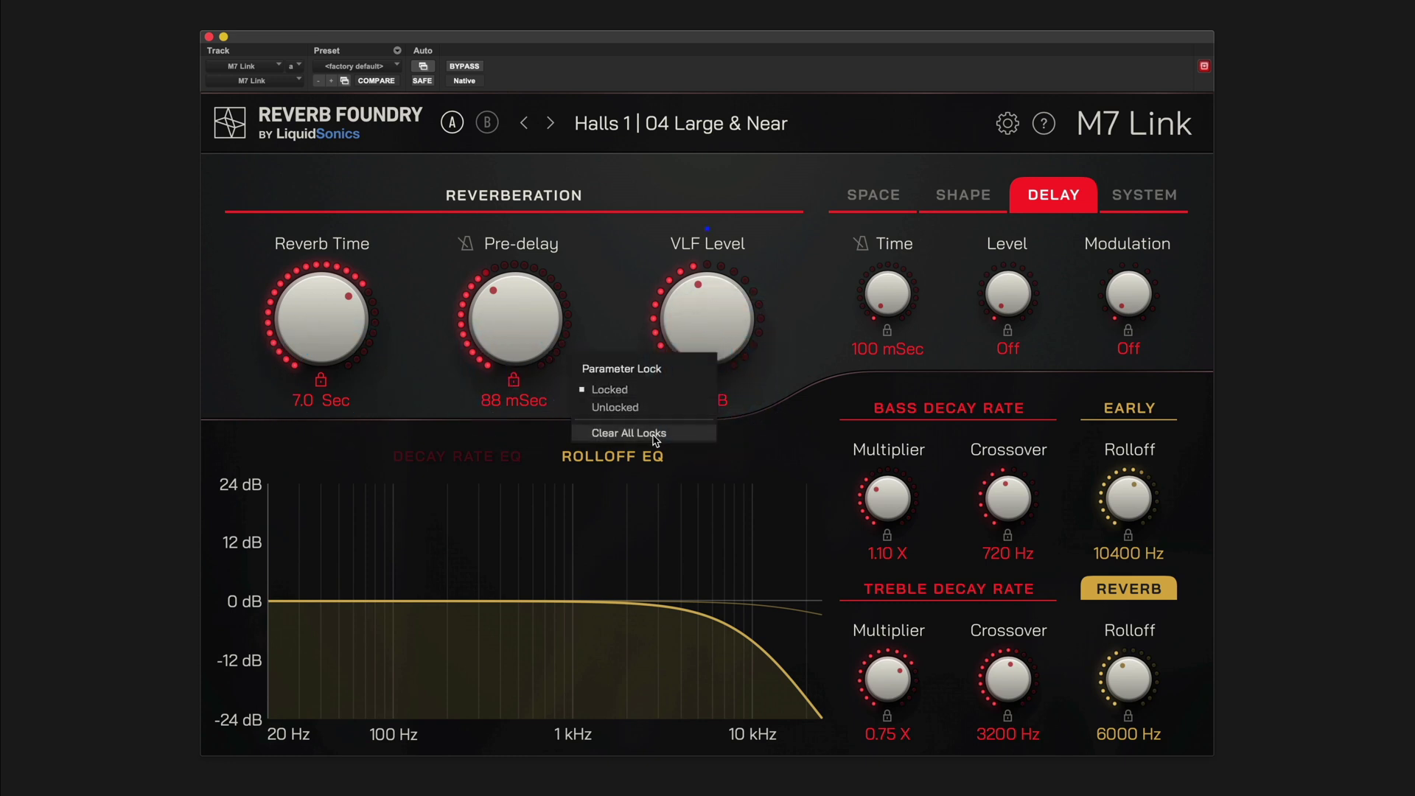
{"action": "left_click", "coordinate": [654, 434]}
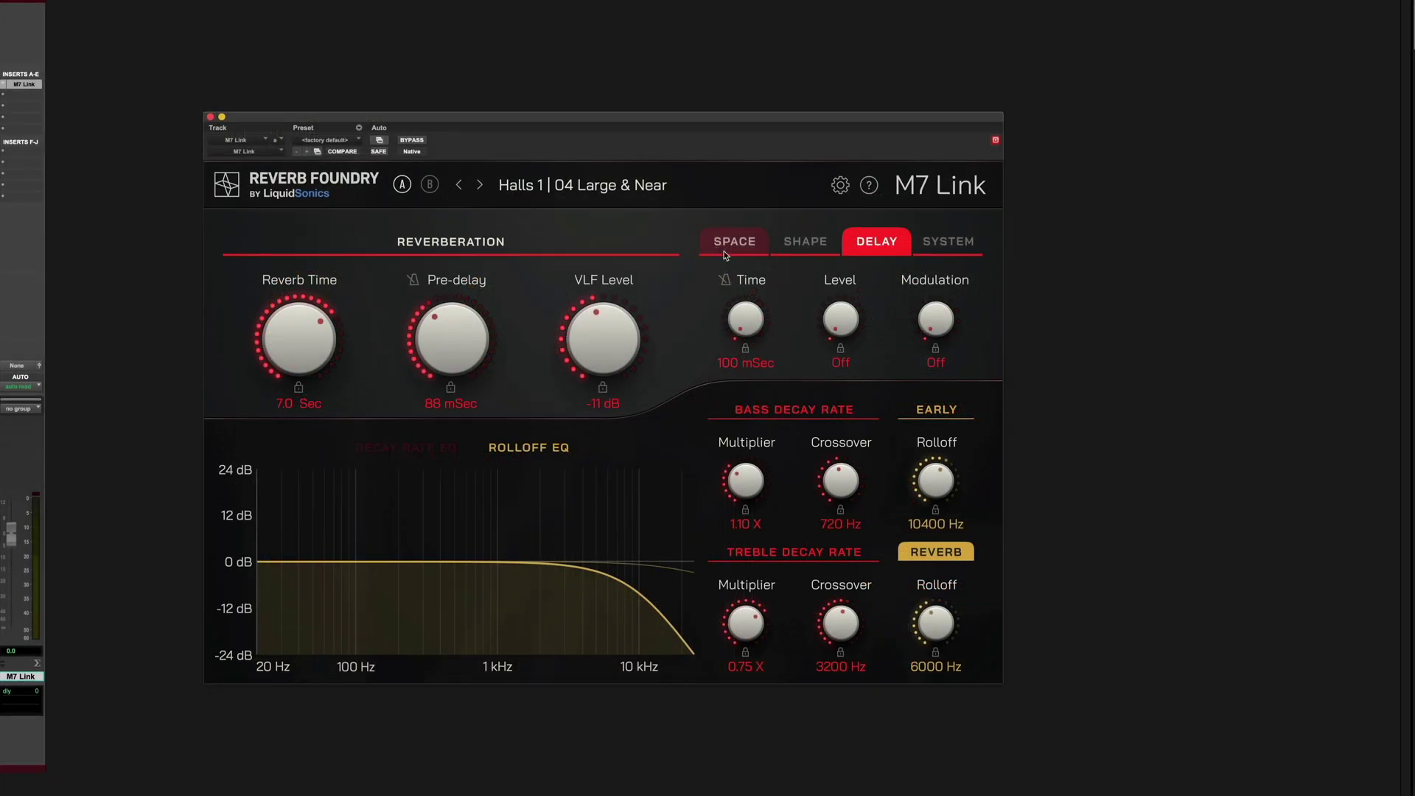
Show the Space page, set Mix View Mode to Reverb / Early in dB, and reopen the settings menu.
{"action": "left_click", "coordinate": [723, 243]}
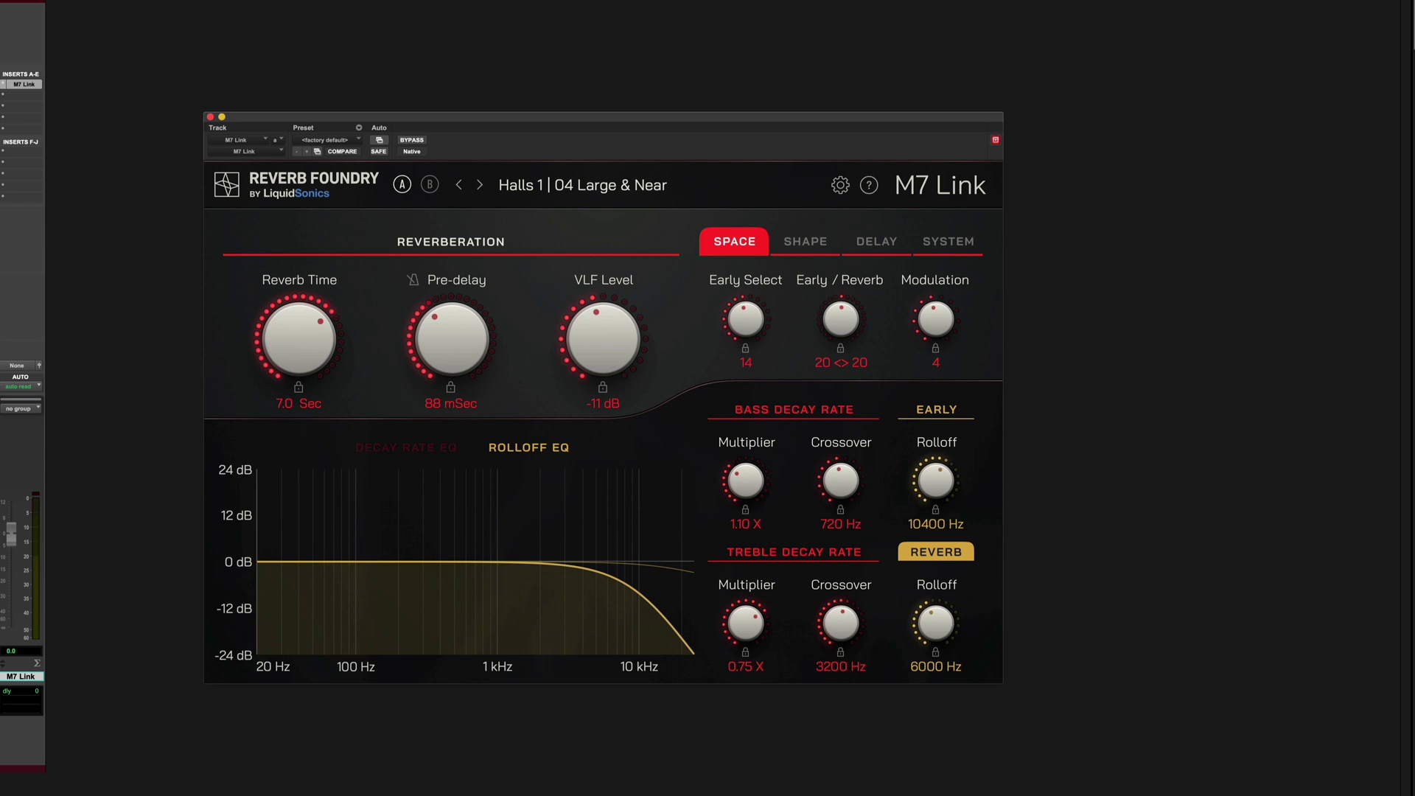
{"action": "left_click", "coordinate": [841, 185]}
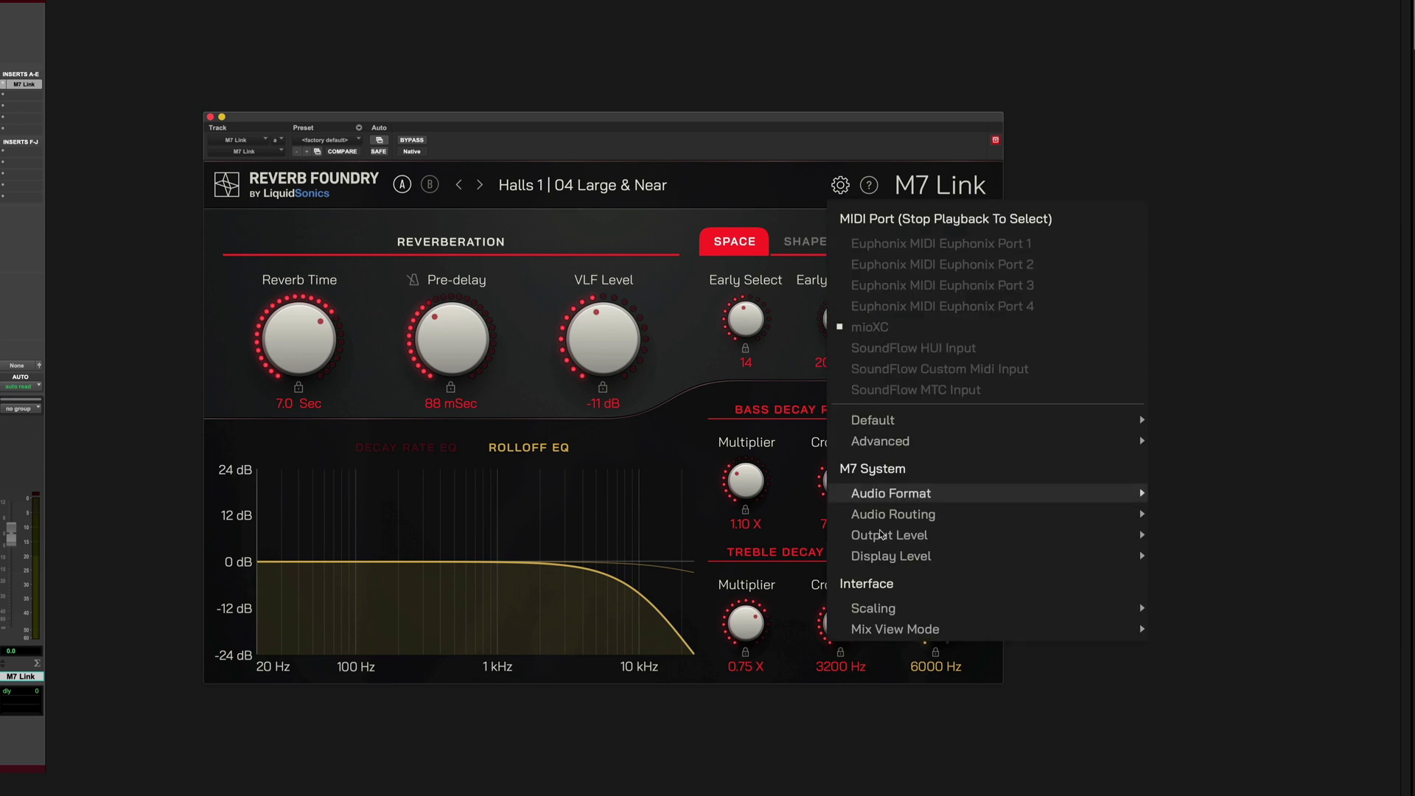
{"action": "mouse_move", "coordinate": [882, 629]}
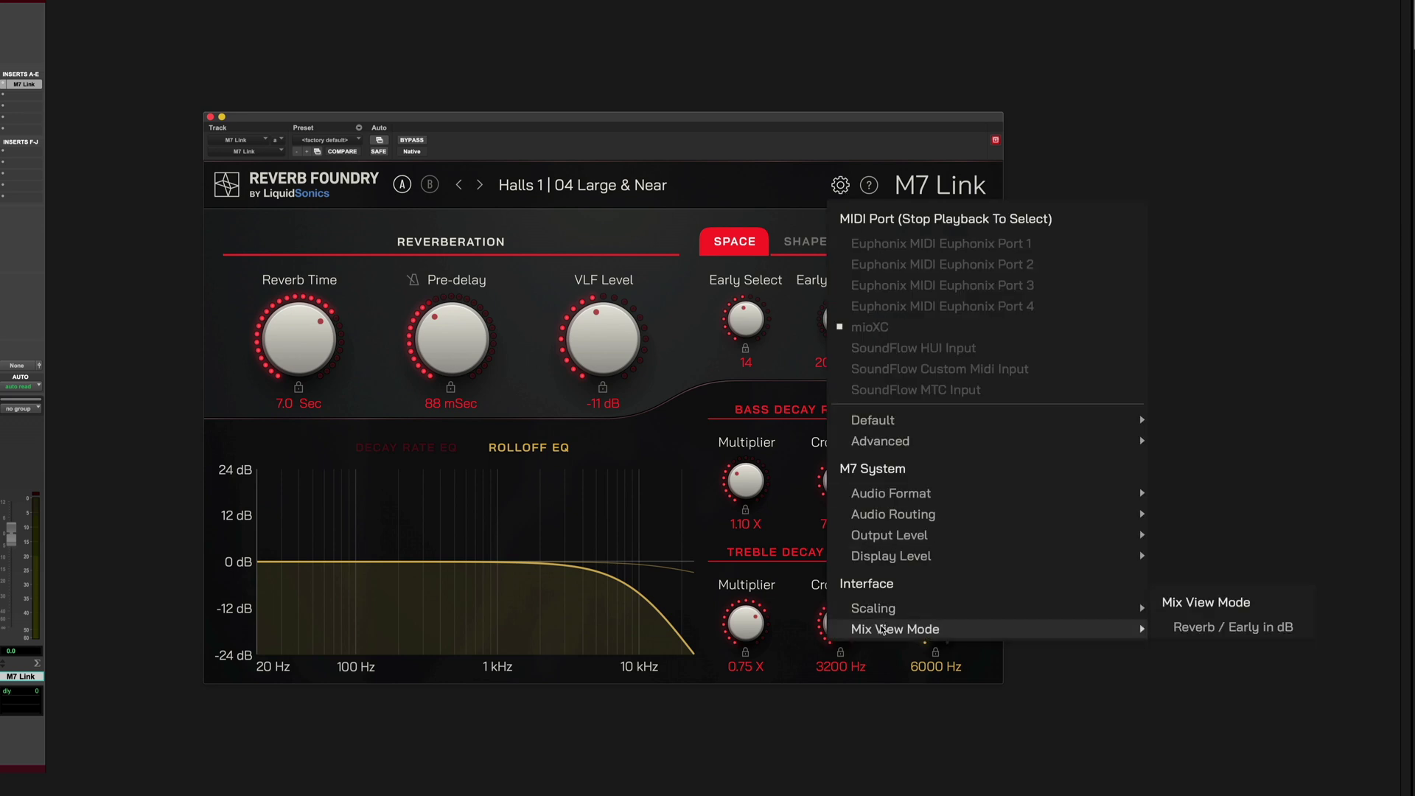
{"action": "left_click", "coordinate": [1168, 628]}
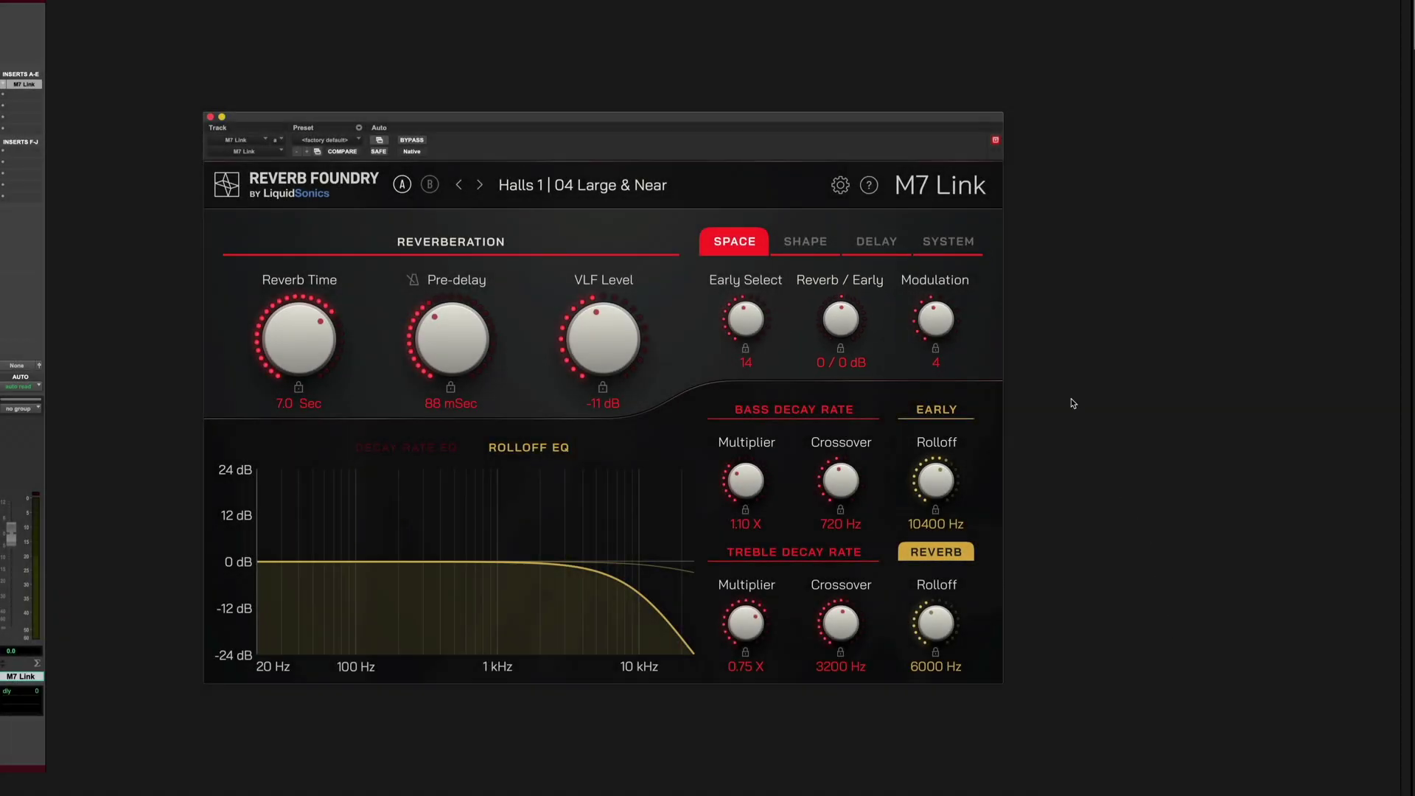
{"action": "left_click", "coordinate": [841, 185]}
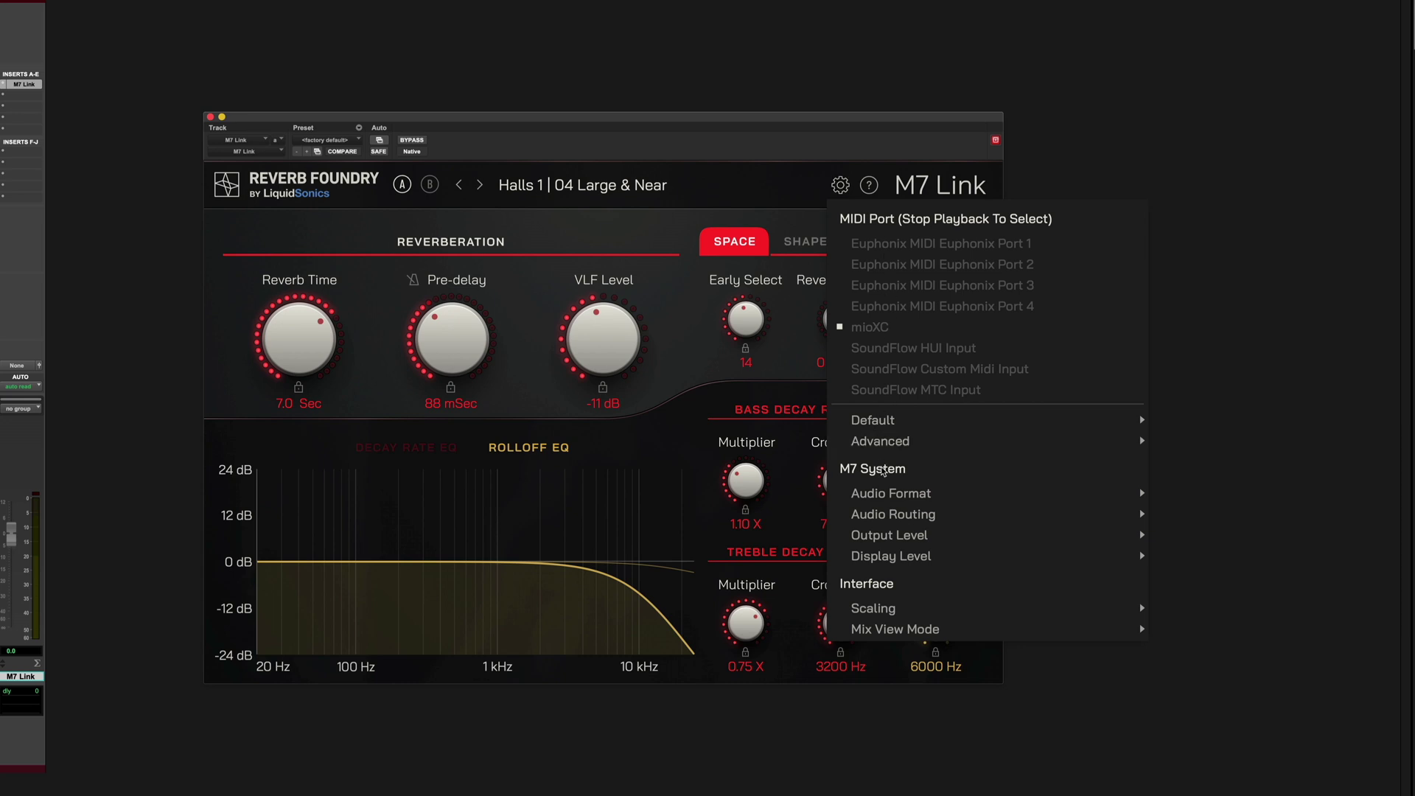
{"action": "mouse_move", "coordinate": [885, 563]}
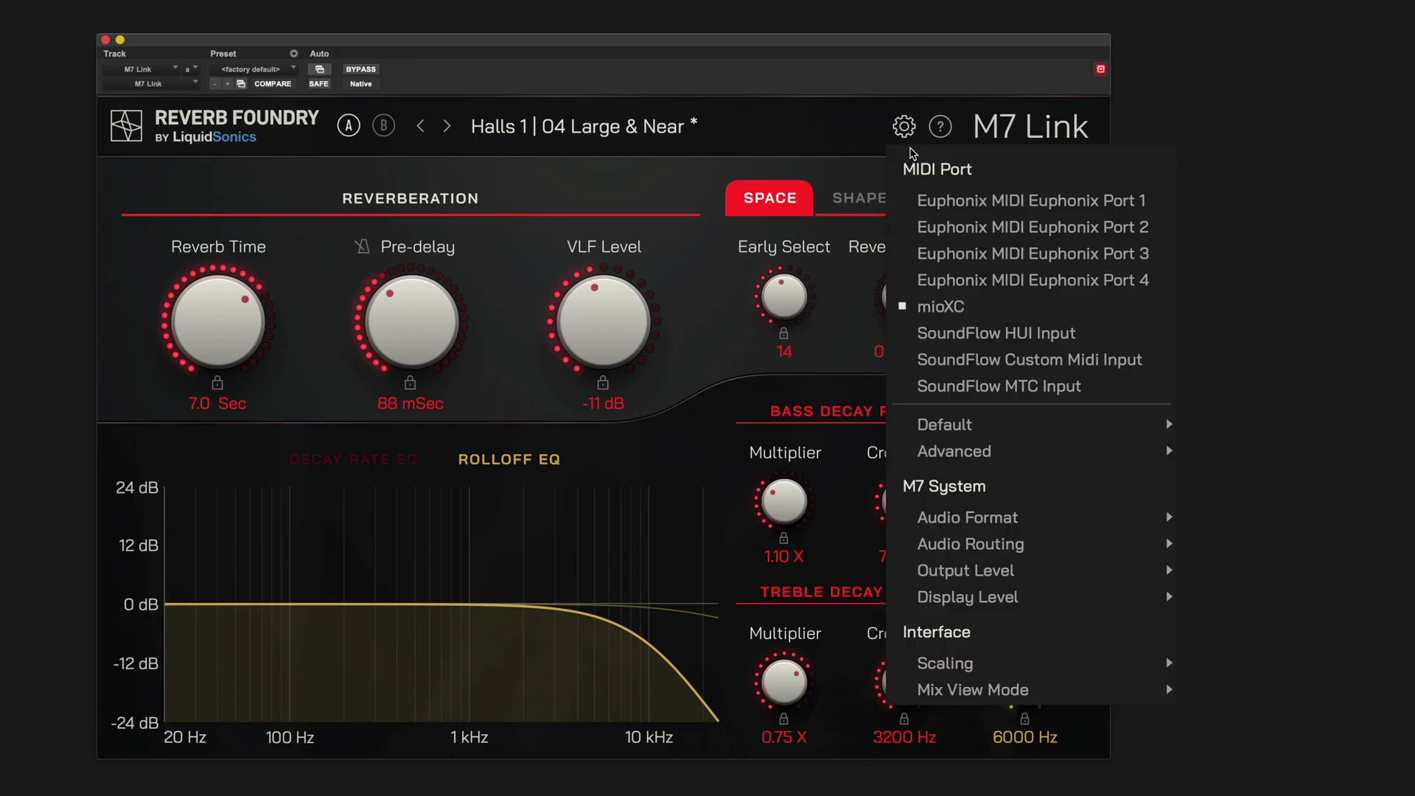
Watch host automation drive pre-delay to 124 mSec and reverb rolloff to 2000 Hz during playback.
{"action": "mouse_move", "coordinate": [980, 520]}
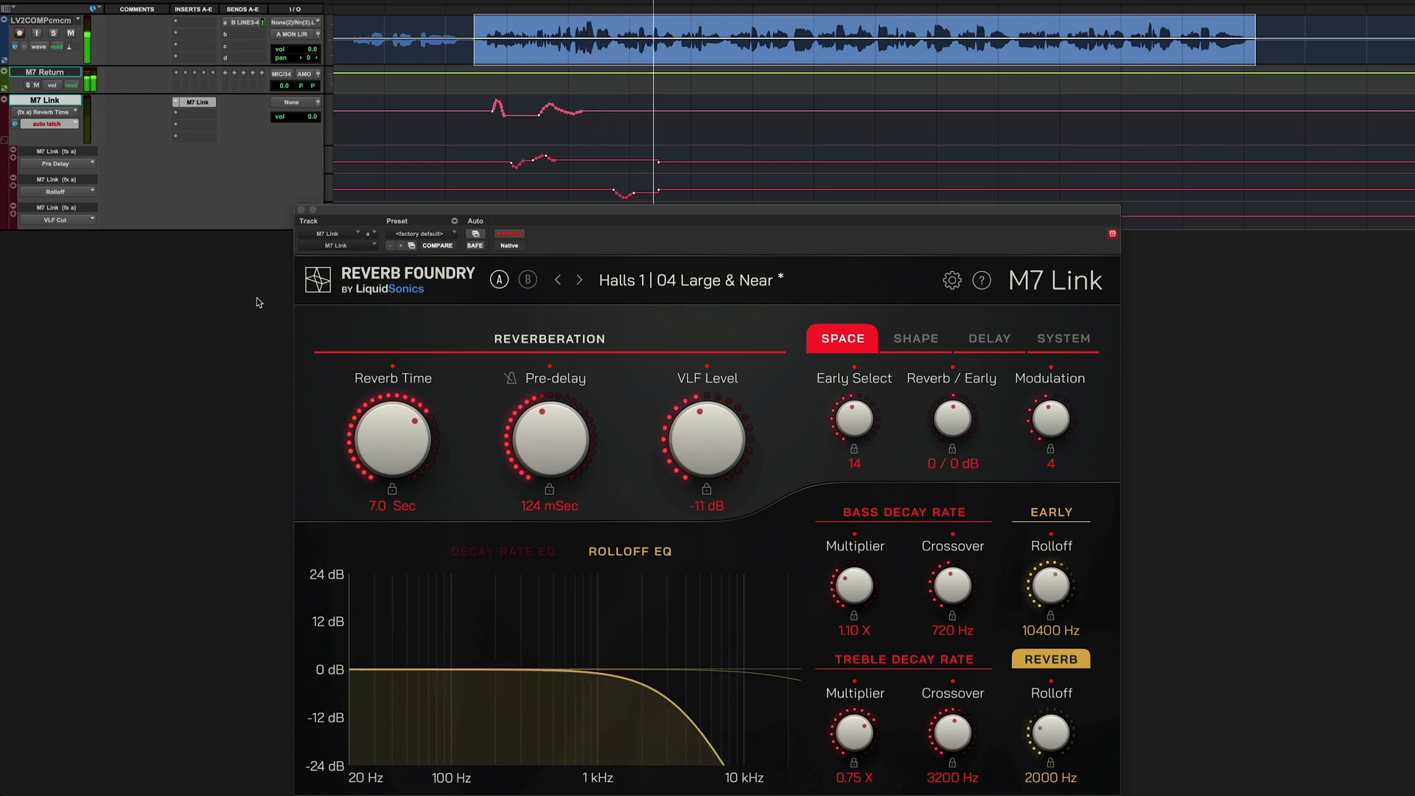
{"action": "left_click", "coordinate": [475, 233]}
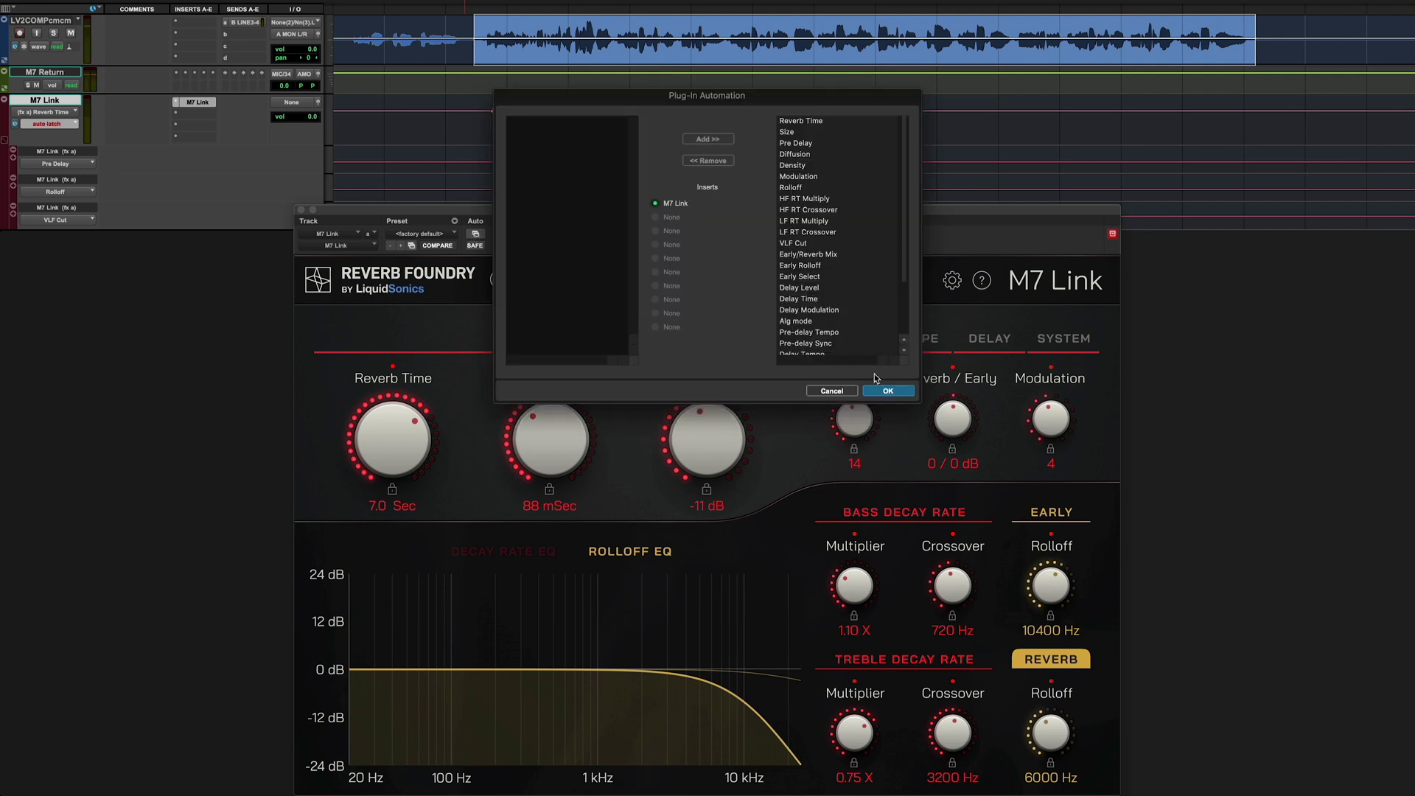
{"action": "left_click", "coordinate": [887, 391]}
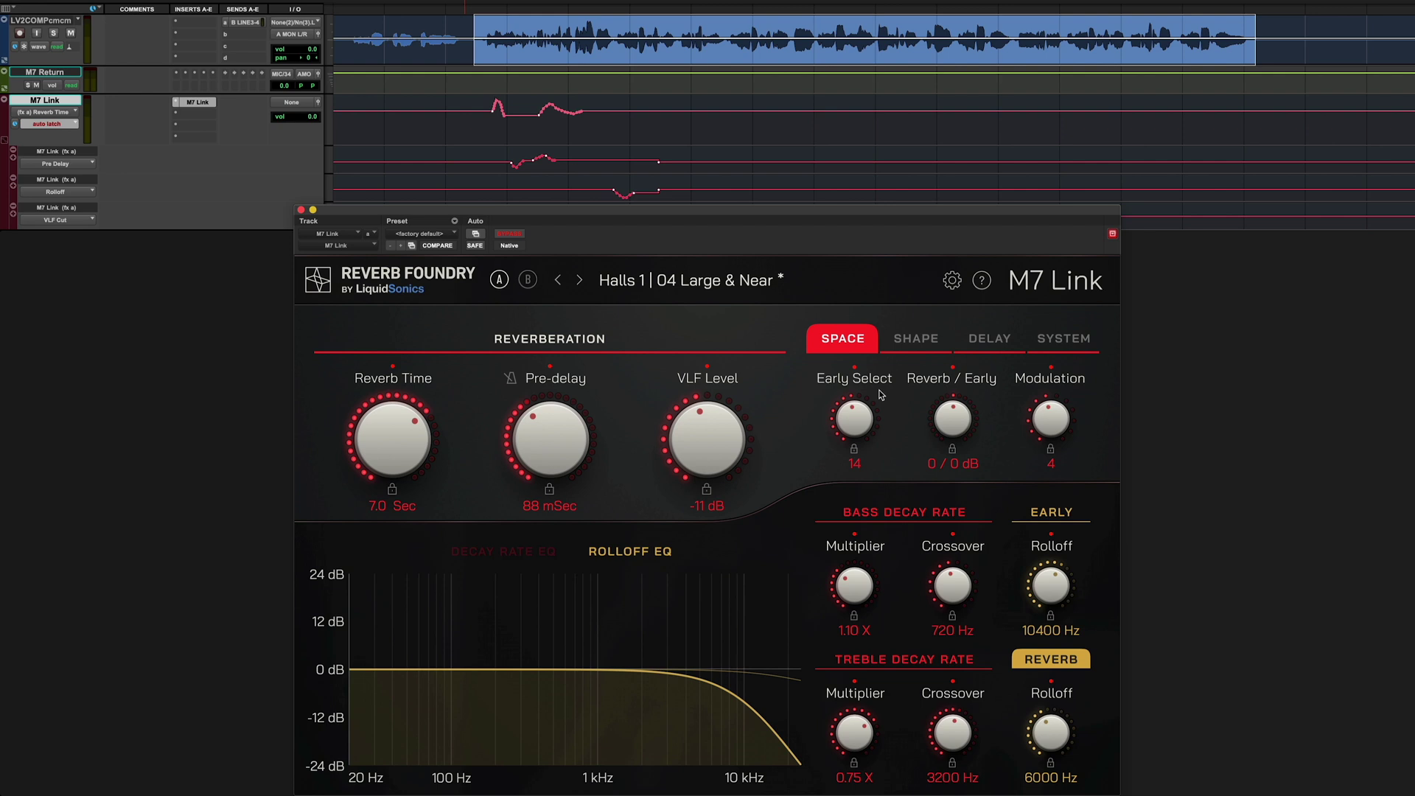